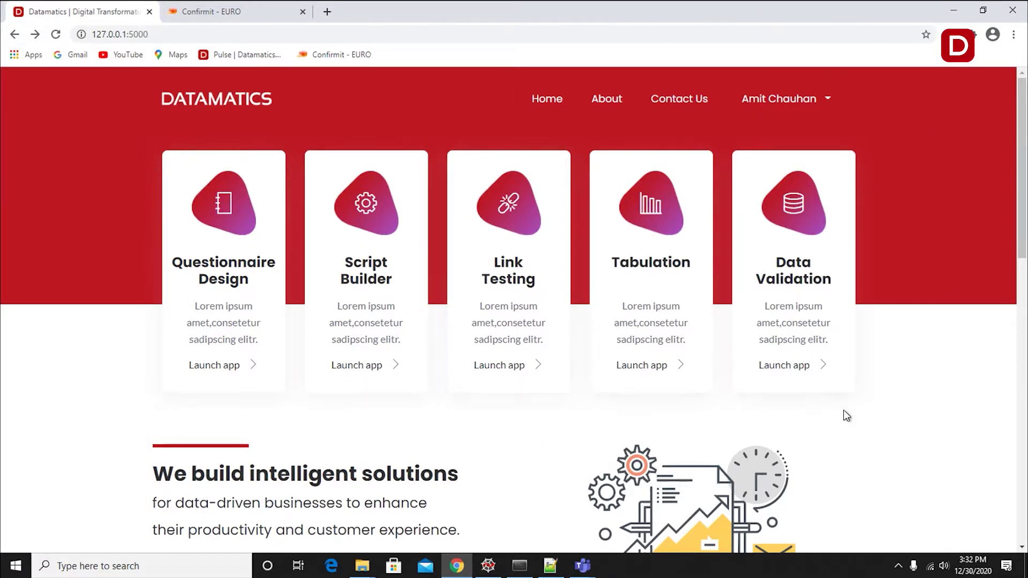
Step: Open the Script Builder app from the Datamatics home page
left_click(382, 207)
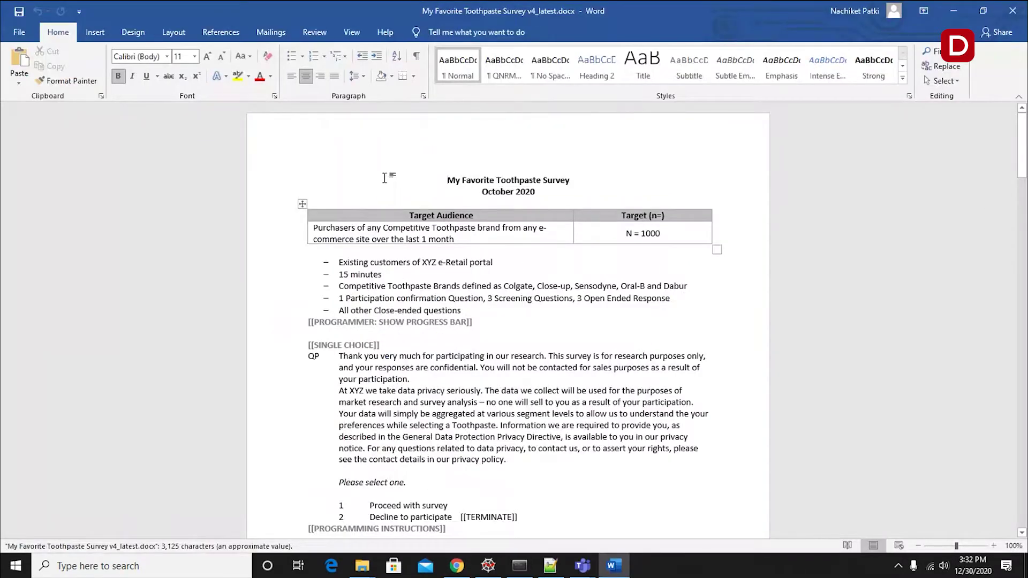
Step: Examine question QP in the Word questionnaire, including its introduction text, answer options, TERMINATE instruction and termination message
scroll(643, 303, "down", 3)
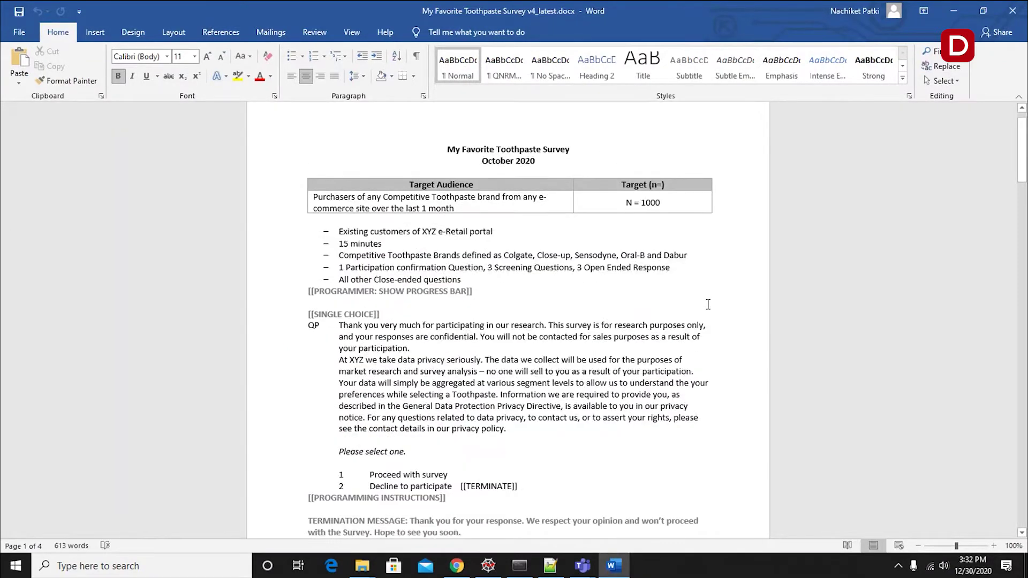
scroll(343, 225, "down", 2)
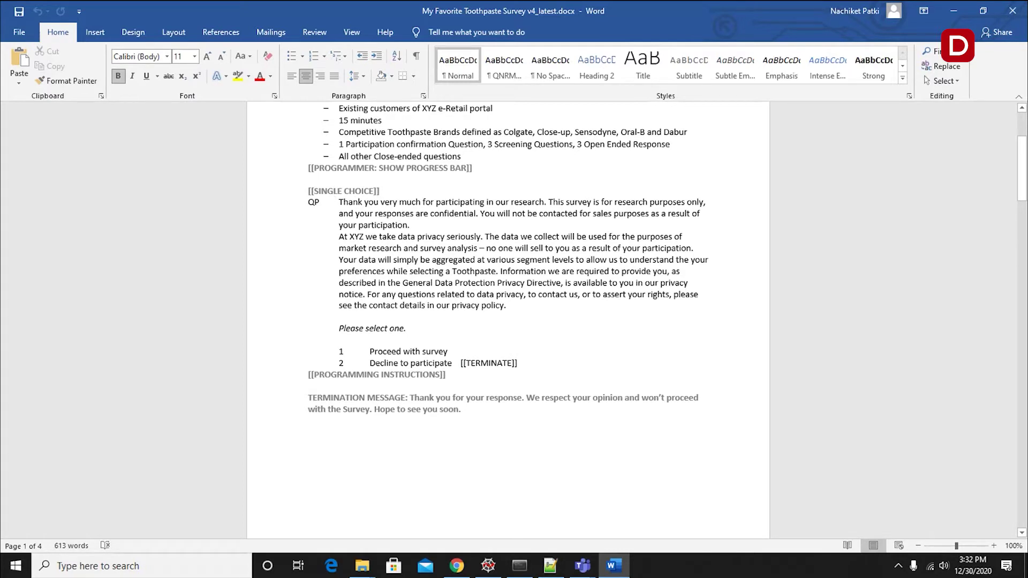
left_click_drag(339, 202, 314, 313)
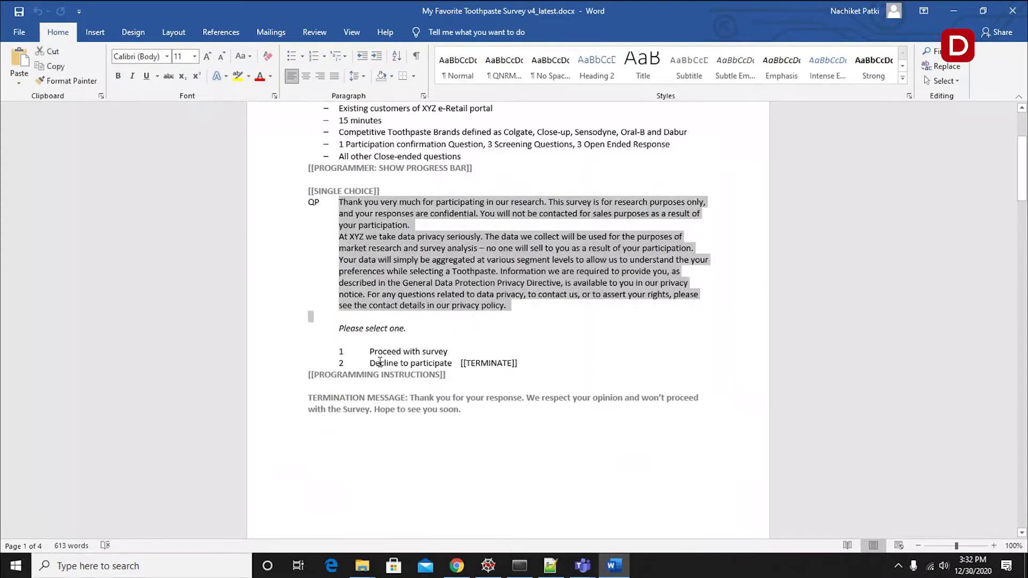
double_click(374, 329)
scroll(374, 327, "down", 4)
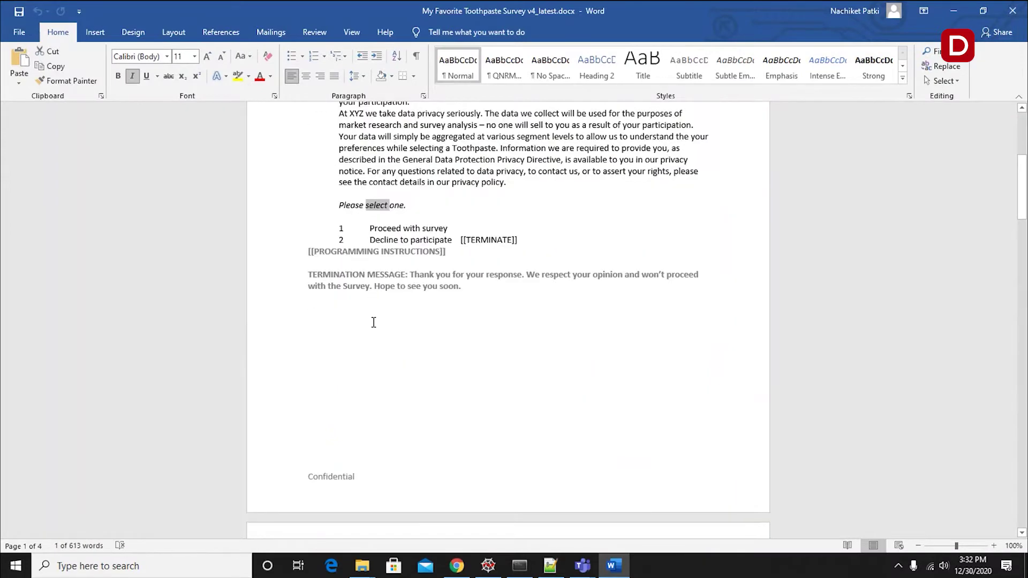
left_click_drag(371, 227, 447, 229)
double_click(489, 239)
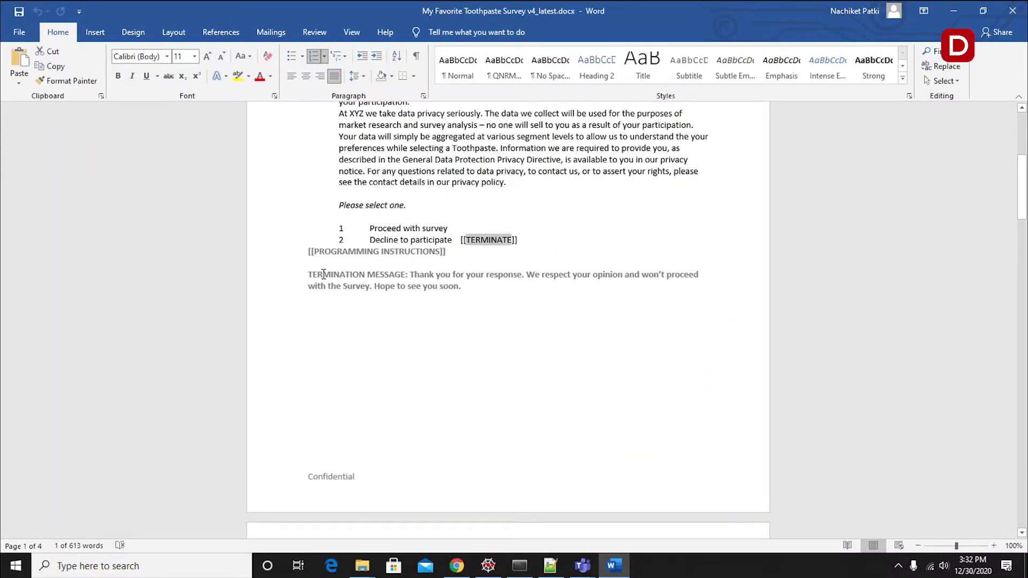
left_click_drag(311, 275, 454, 280)
double_click(488, 240)
Step: Review the screener section of the questionnaire, checking the QS1 termination instruction and the QS2 brand question
scroll(488, 305, "down", 11)
scroll(482, 312, "down", 1)
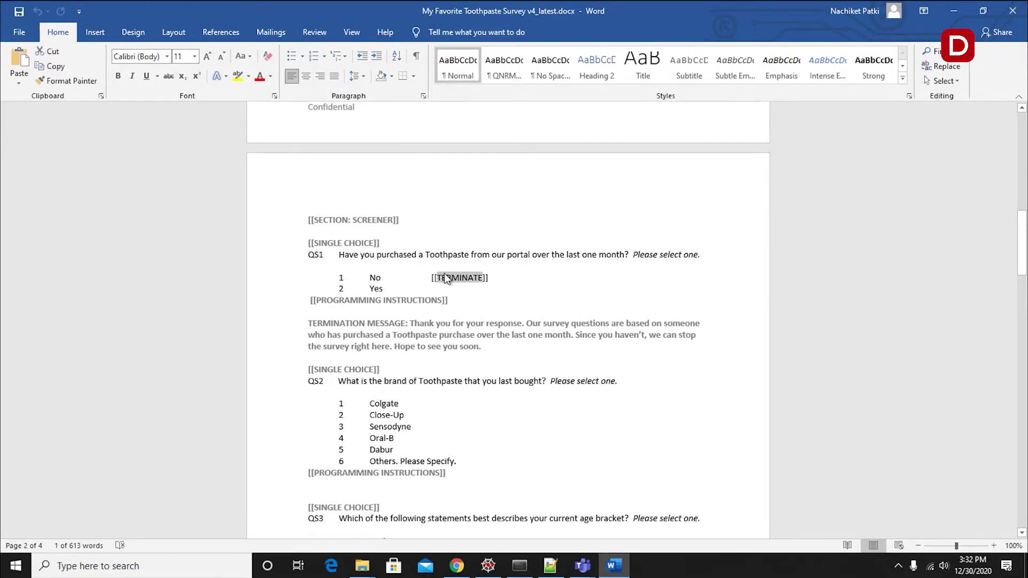
scroll(607, 326, "down", 3)
scroll(562, 322, "down", 2)
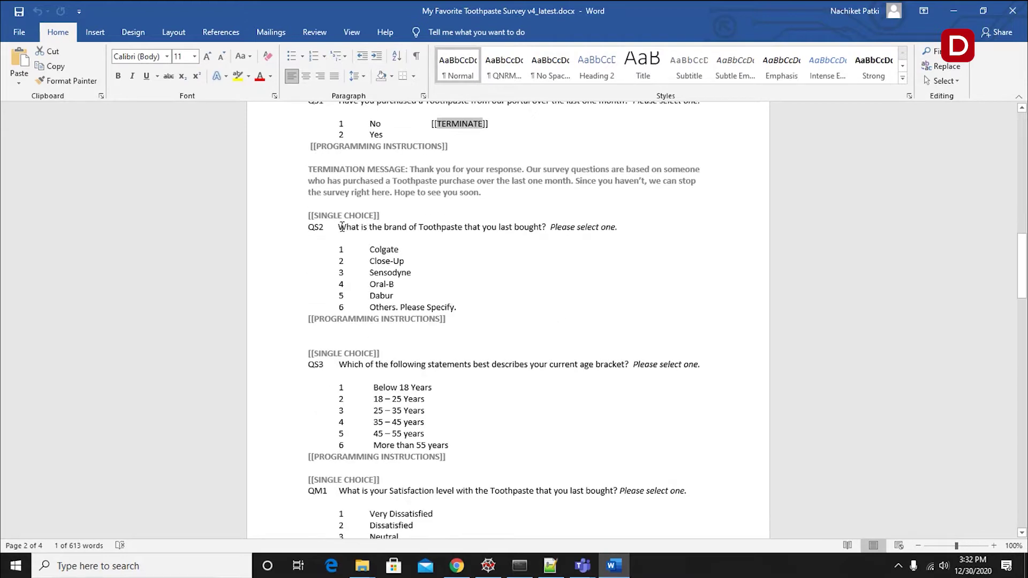
left_click(316, 235)
Step: Review the QM questions of the questionnaire through the ranking instructions, including answer randomization, and the closing information text
scroll(509, 351, "down", 18)
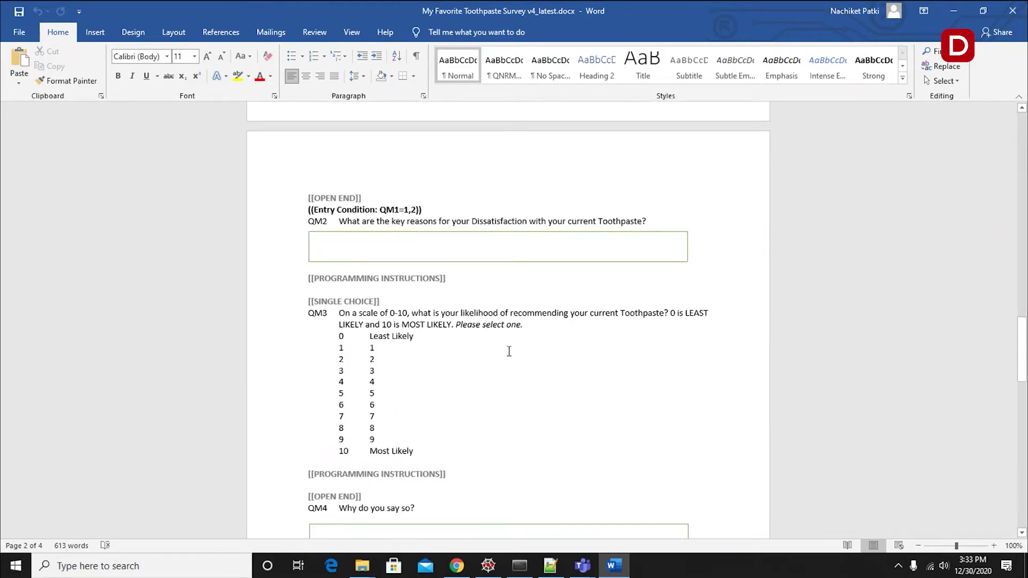
scroll(510, 351, "down", 11)
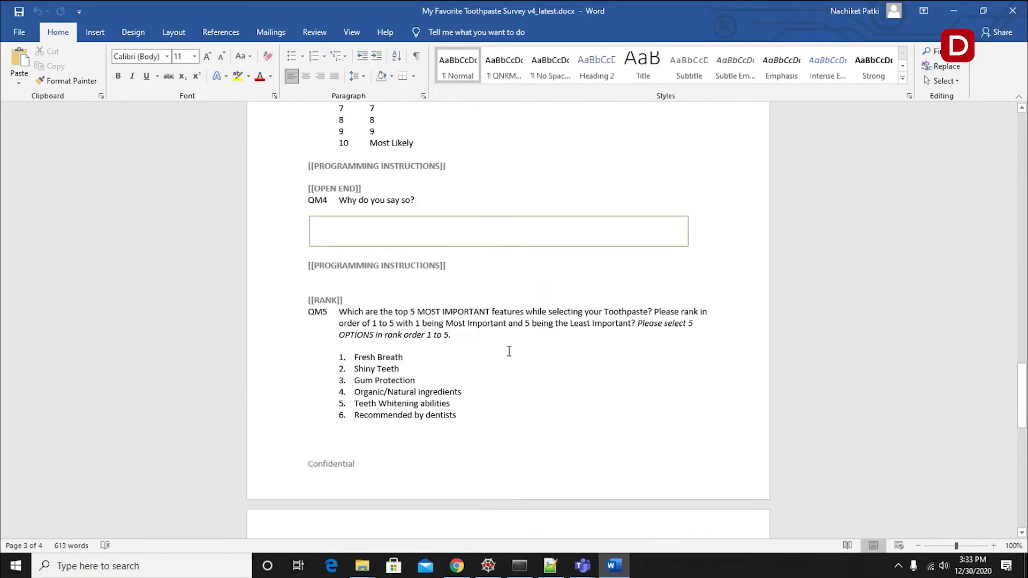
scroll(510, 381, "down", 3)
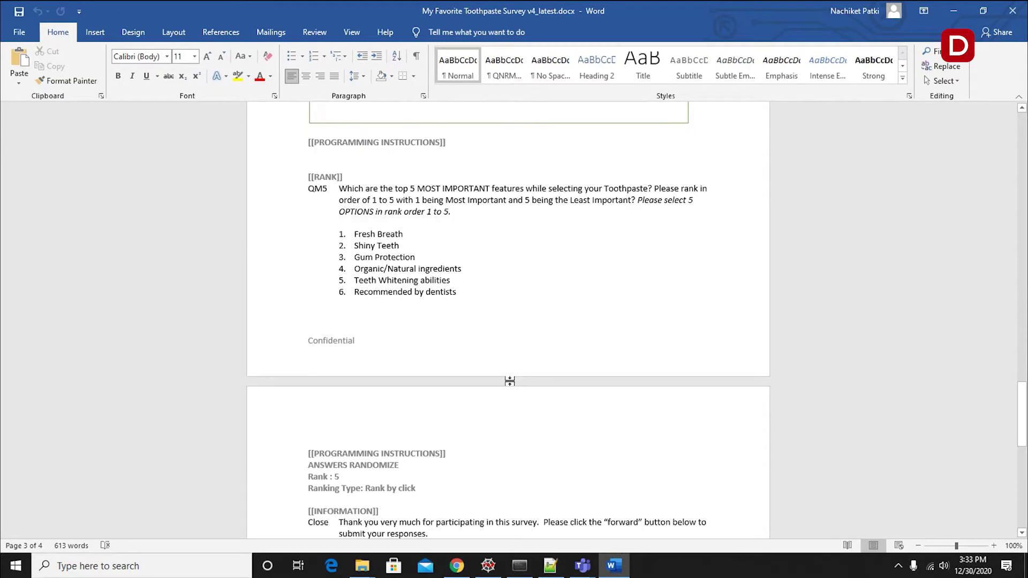
scroll(510, 380, "down", 1)
scroll(511, 382, "down", 1)
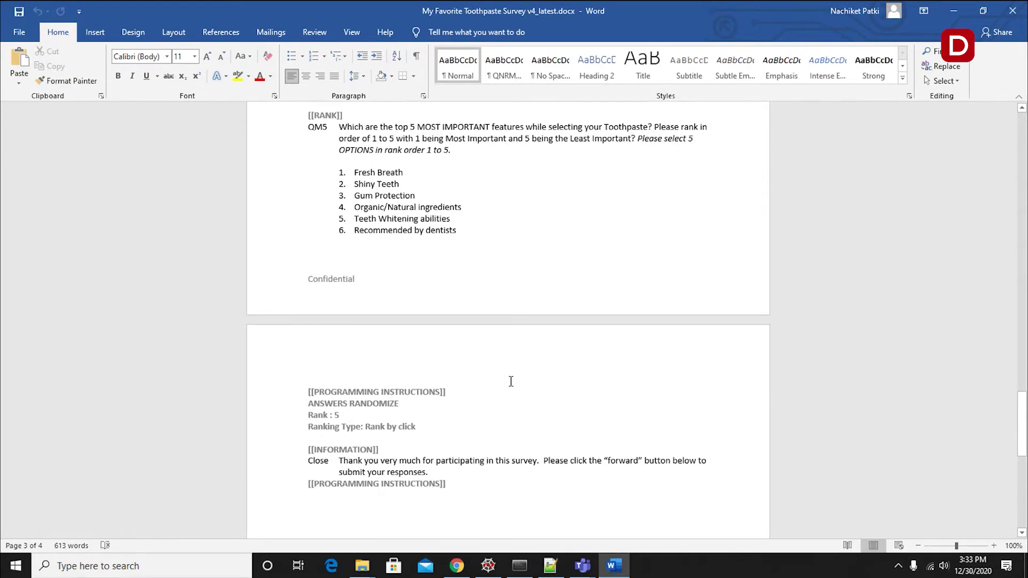
scroll(511, 381, "down", 2)
double_click(323, 401)
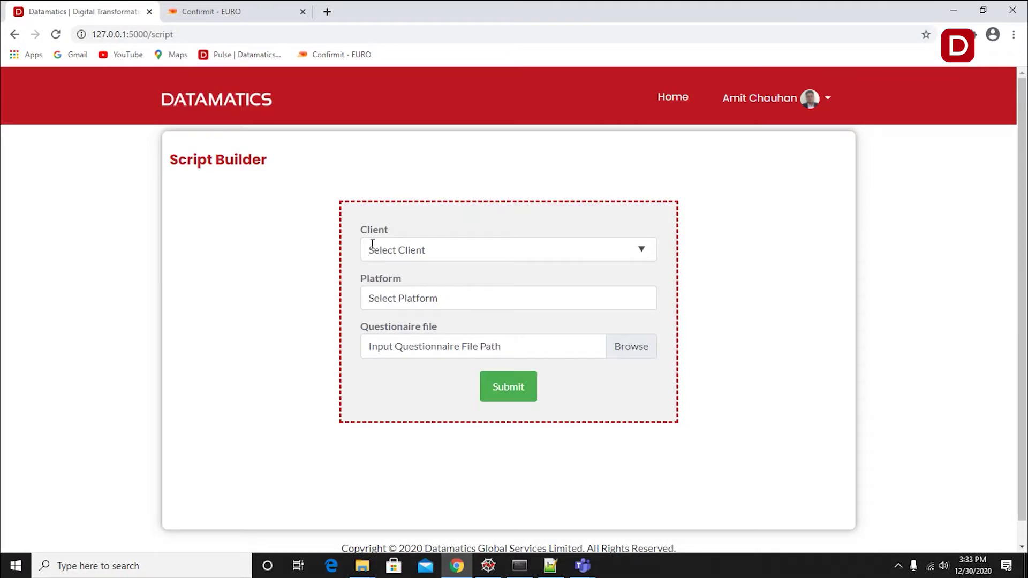
Step: In the Script Builder form, set the client to TRC and the platform to Confirmit
left_click(640, 251)
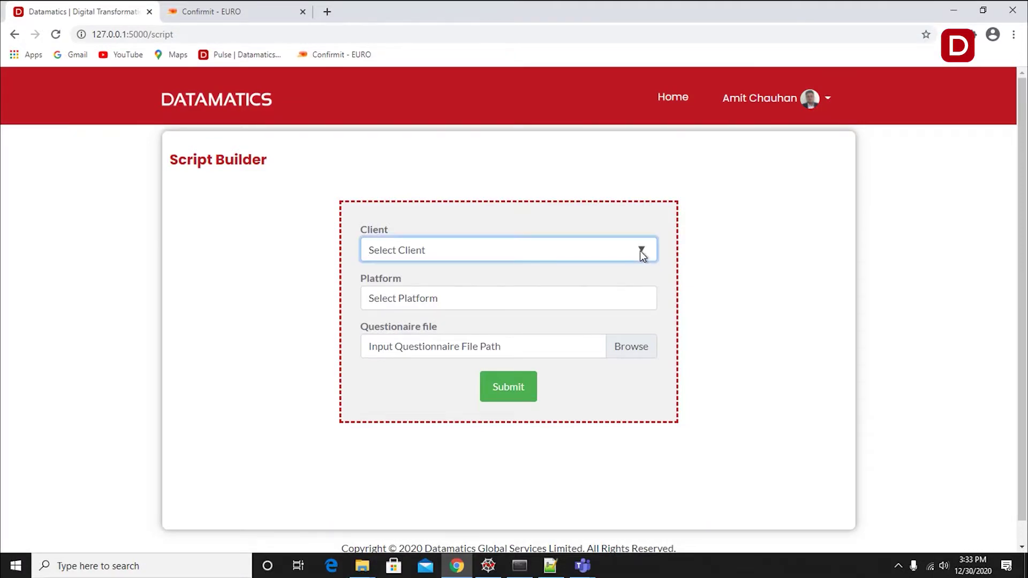
left_click(641, 251)
left_click(406, 348)
left_click(650, 303)
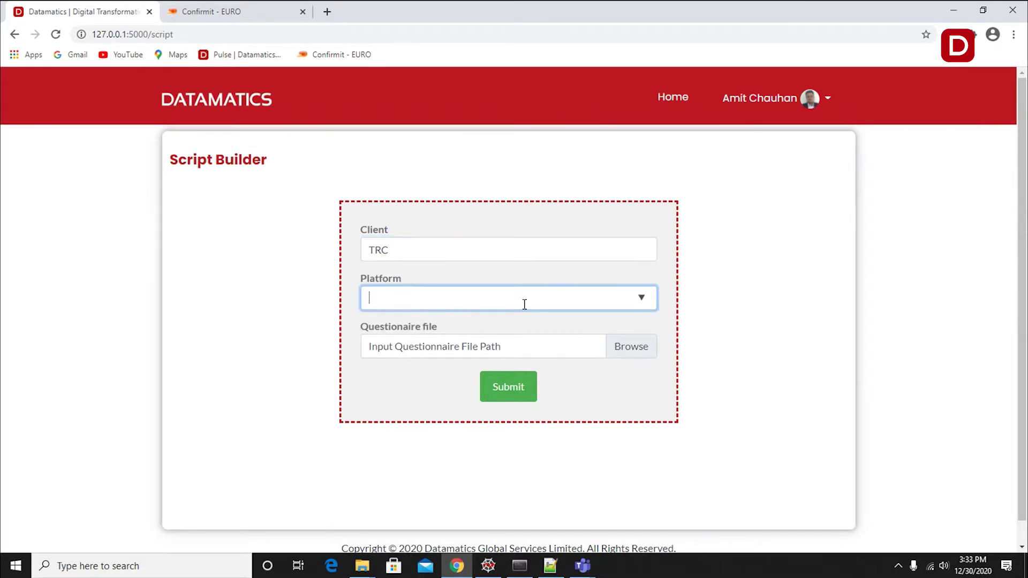
left_click(641, 297)
left_click(446, 326)
Step: Choose My Favorite Toothpaste Survey v4_latest.docx from the Survey_Link folder as the questionnaire file and submit the form
left_click(624, 344)
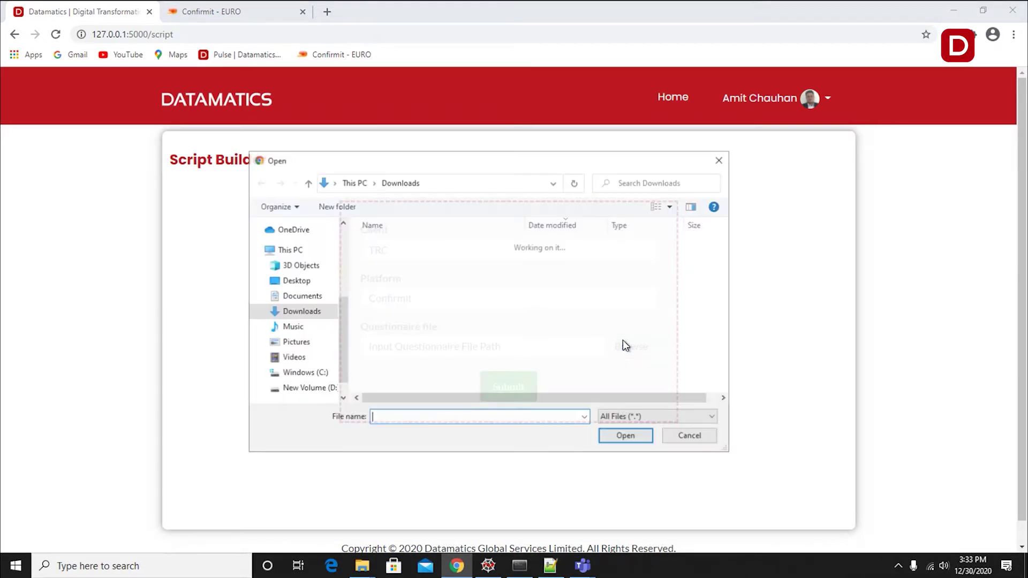
scroll(313, 305, "up", 1)
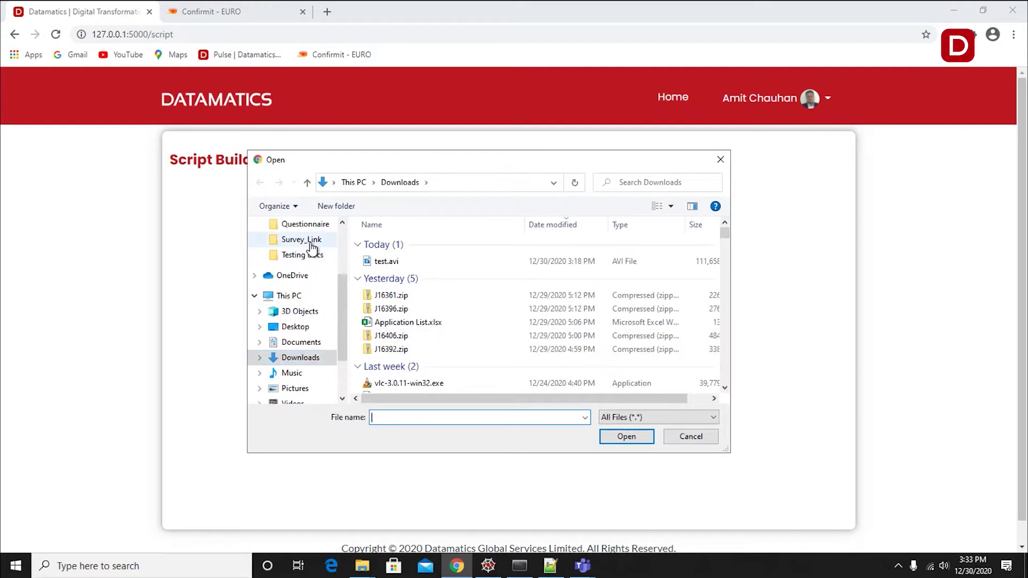
left_click(302, 240)
scroll(479, 297, "down", 4)
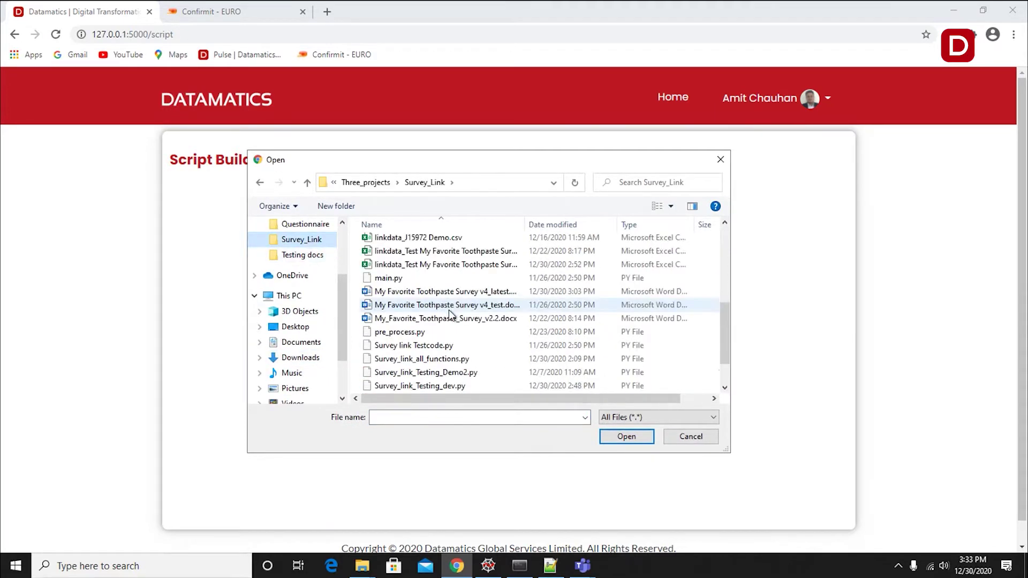
double_click(480, 293)
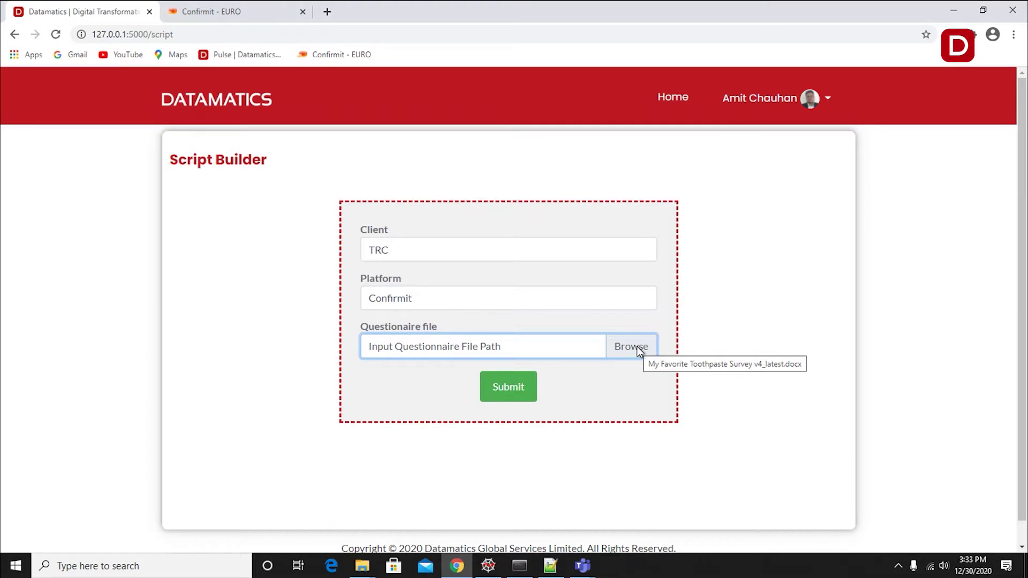
left_click(504, 387)
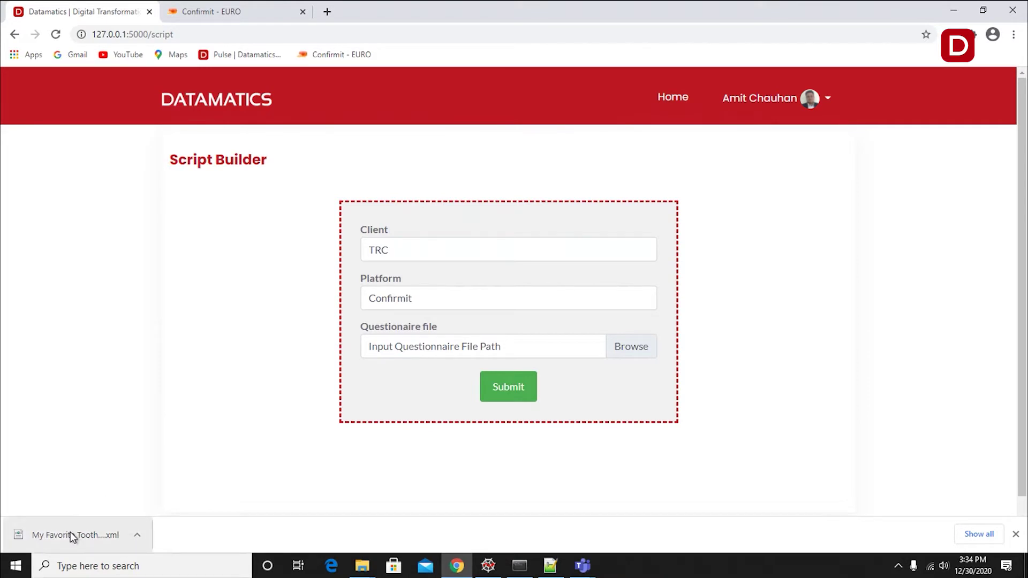
Step: Switch to Confirmit and choose My Favorite Toothpaste Survey v4_latest_Output.xml from Downloads as the survey definition to import
left_click(211, 11)
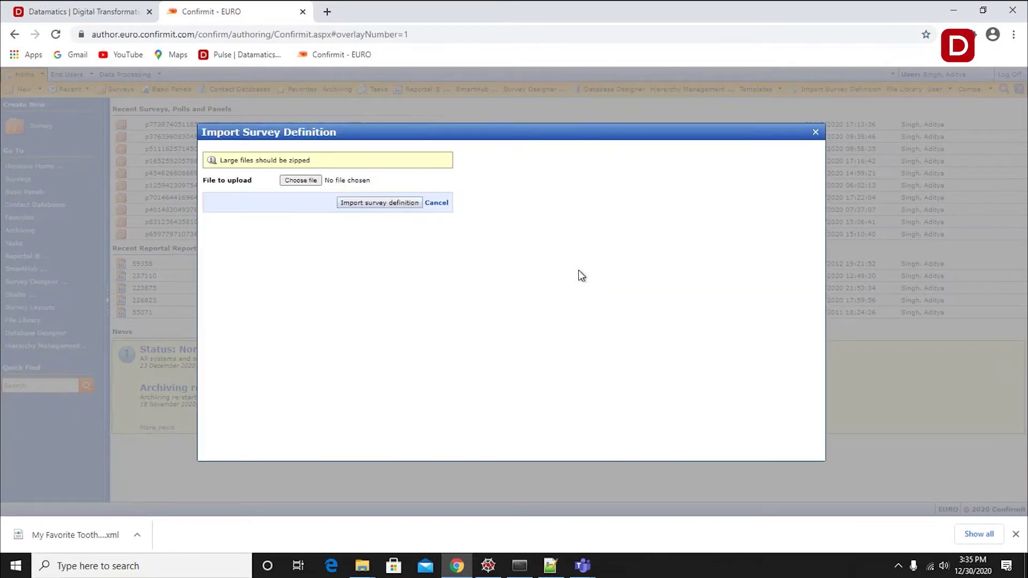
left_click(294, 181)
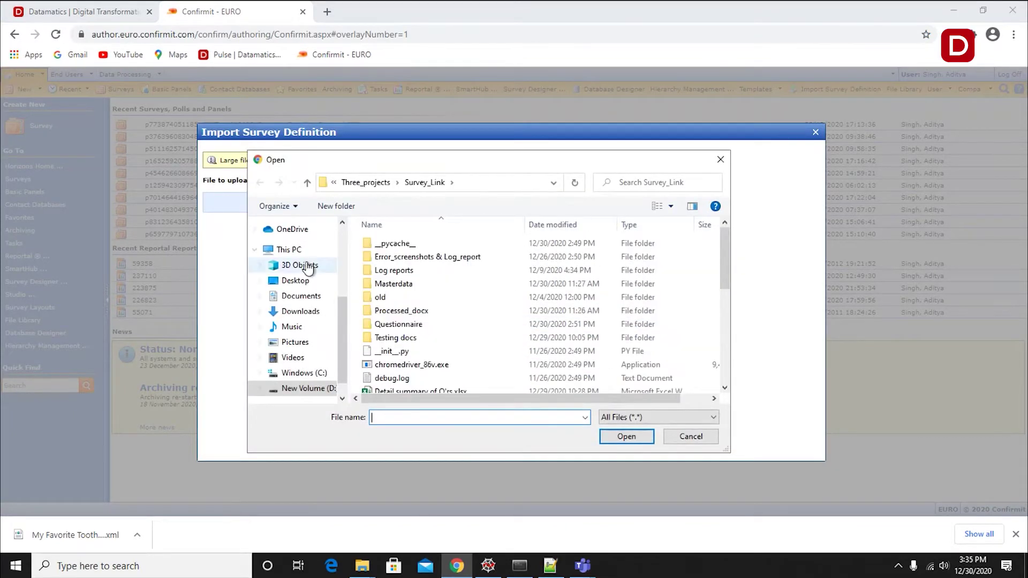
scroll(301, 295, "up", 1)
left_click(300, 357)
left_click(449, 262)
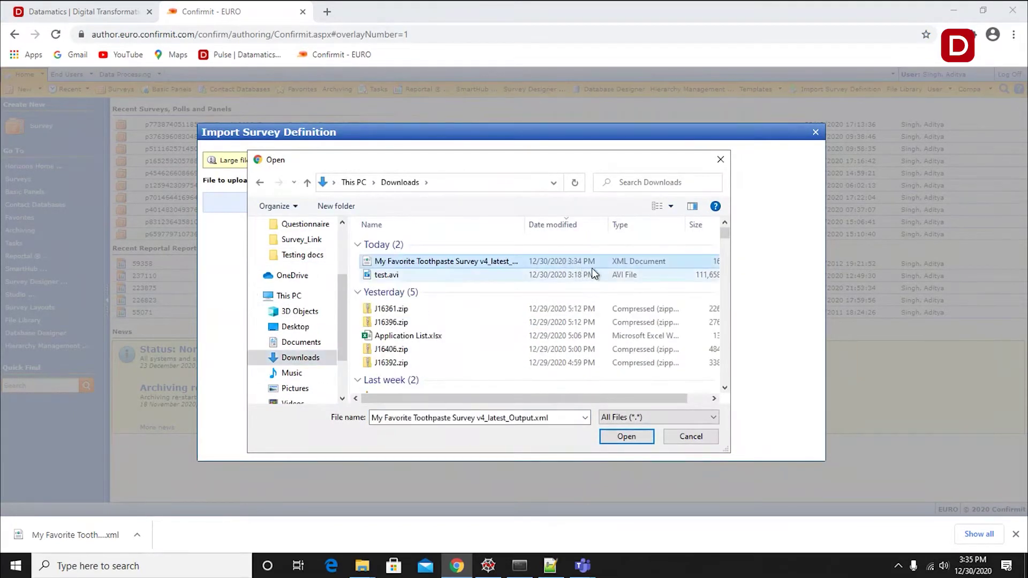
left_click(622, 438)
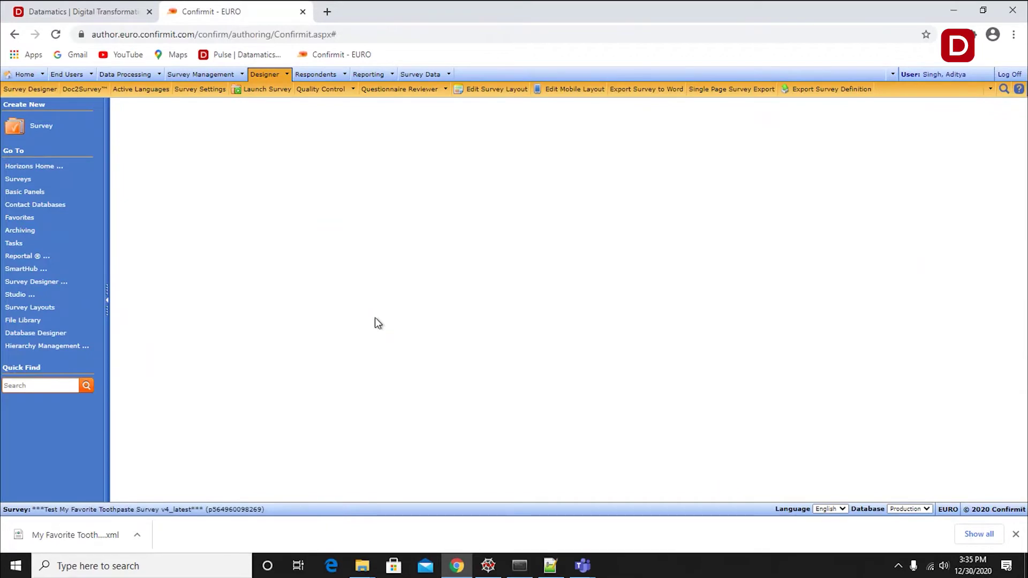
Step: Inspect questions QP, QS1 and QM3 in the imported survey's questionnaire tree
left_click(185, 153)
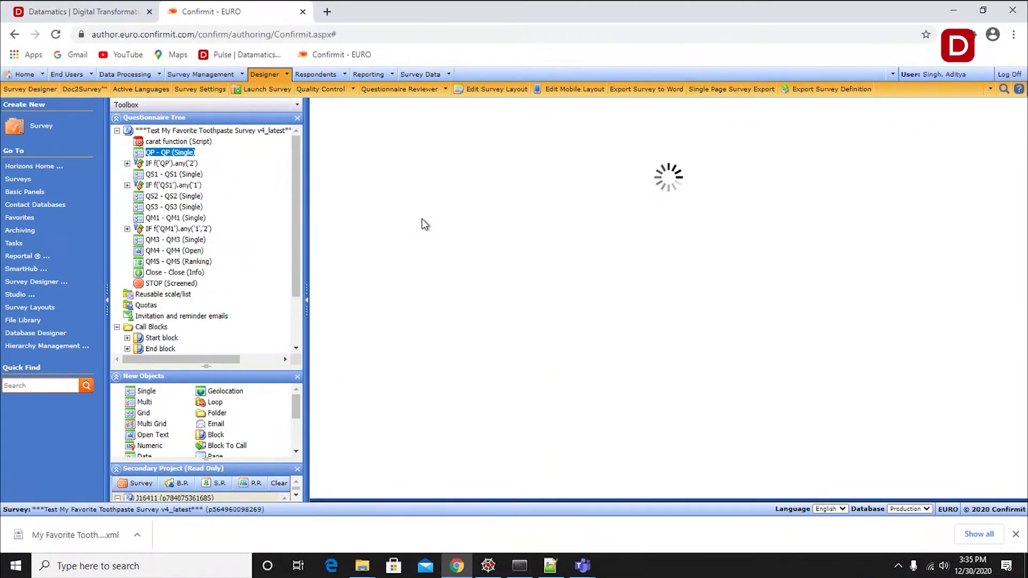
left_click(178, 174)
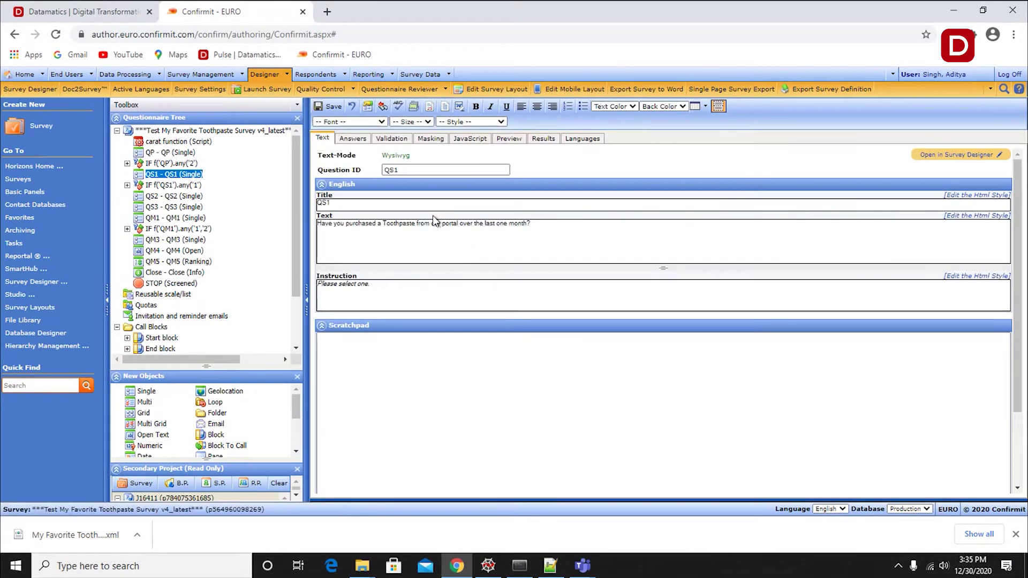
left_click(178, 240)
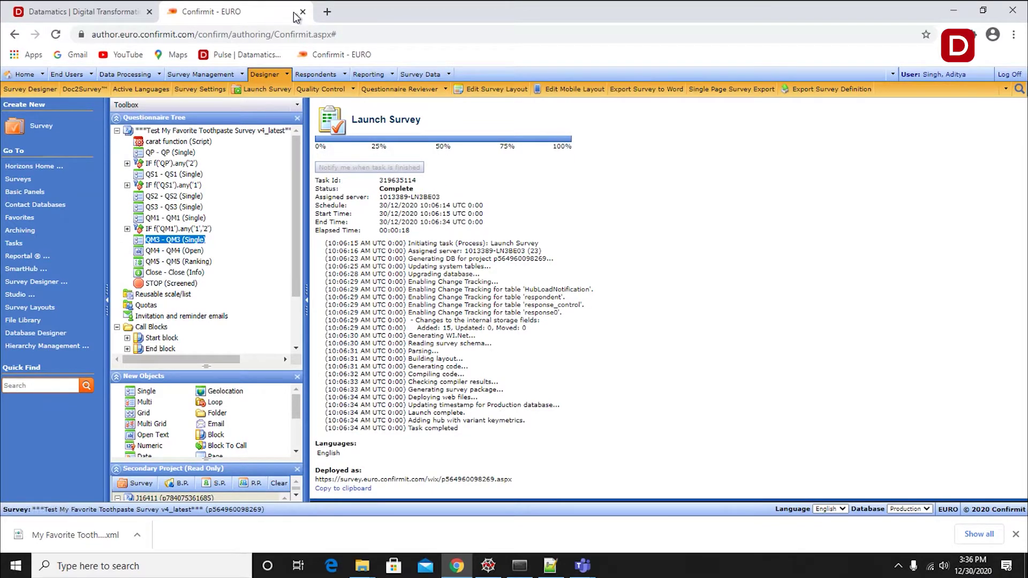
Step: Open the deployed survey at survey.euro.confirmit.com/wix/9/p564960098269.aspx in a new browser tab
left_click(327, 12)
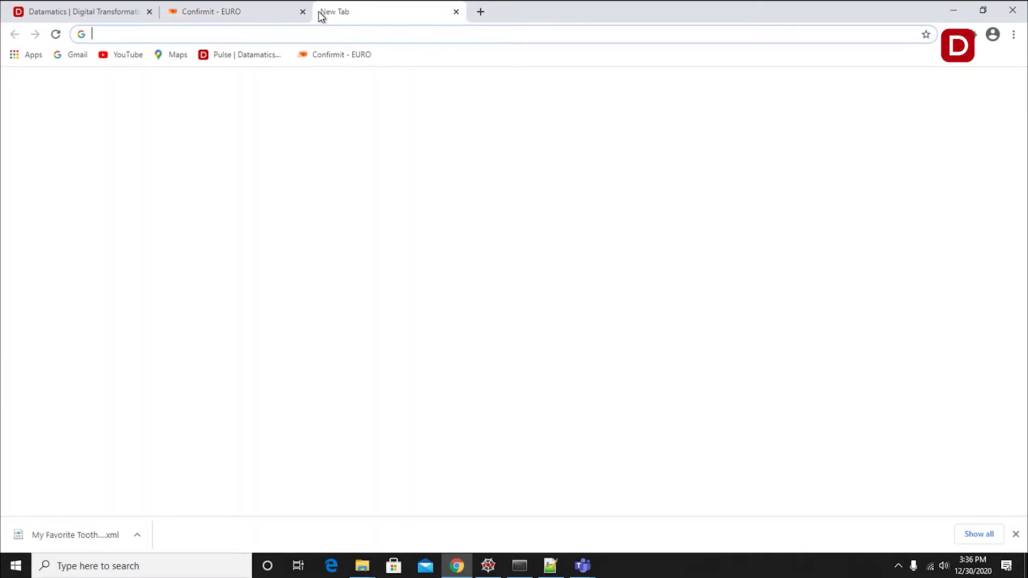
type("survey.euro.confirmit.com/wix/9/p564960098269.aspx")
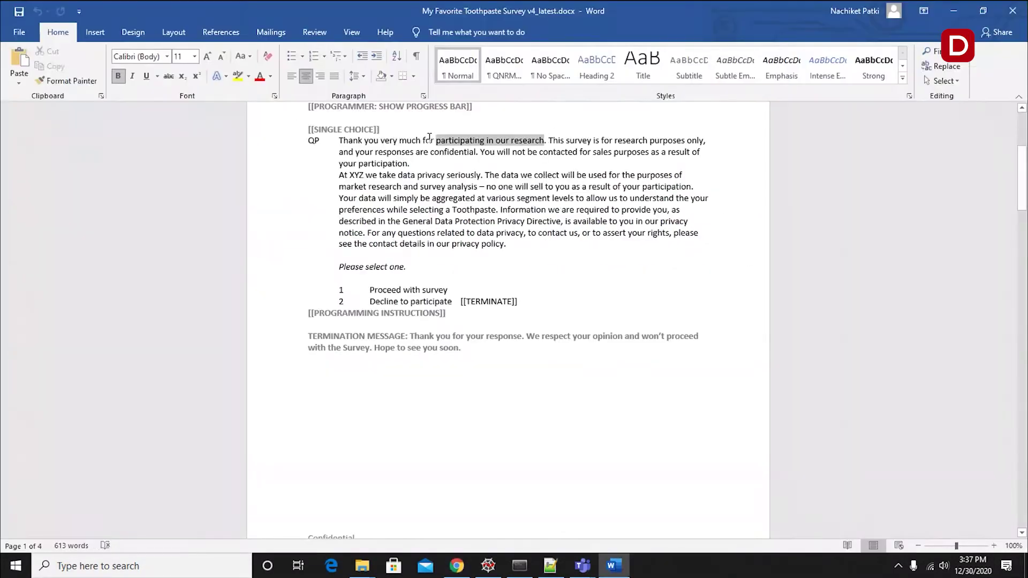
Step: Copy the opening and closing phrases of QP's text from the Word questionnaire and search for them on the live survey page
left_click_drag(324, 136, 278, 135)
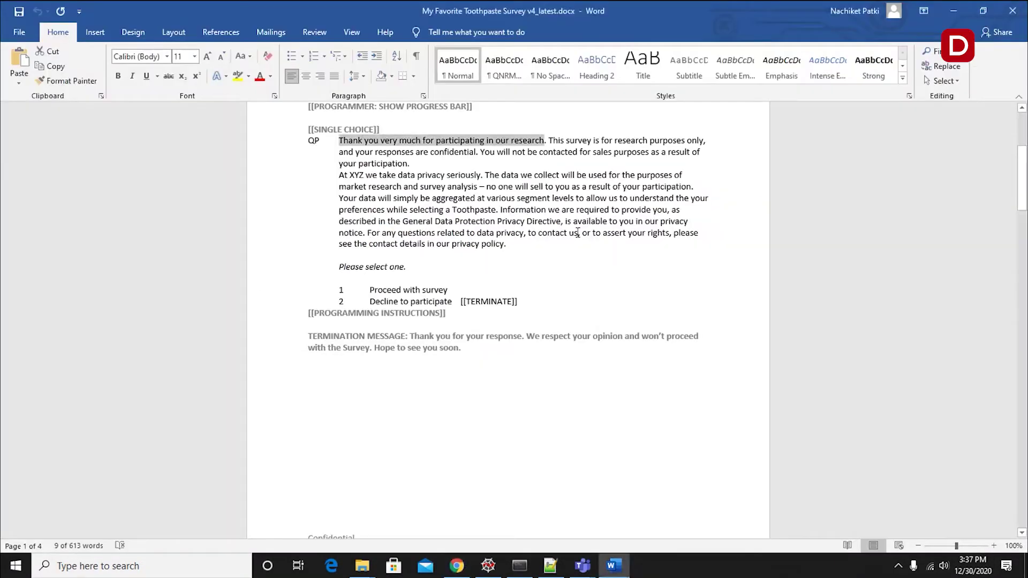
left_click_drag(670, 231, 509, 246)
key("ctrl+c")
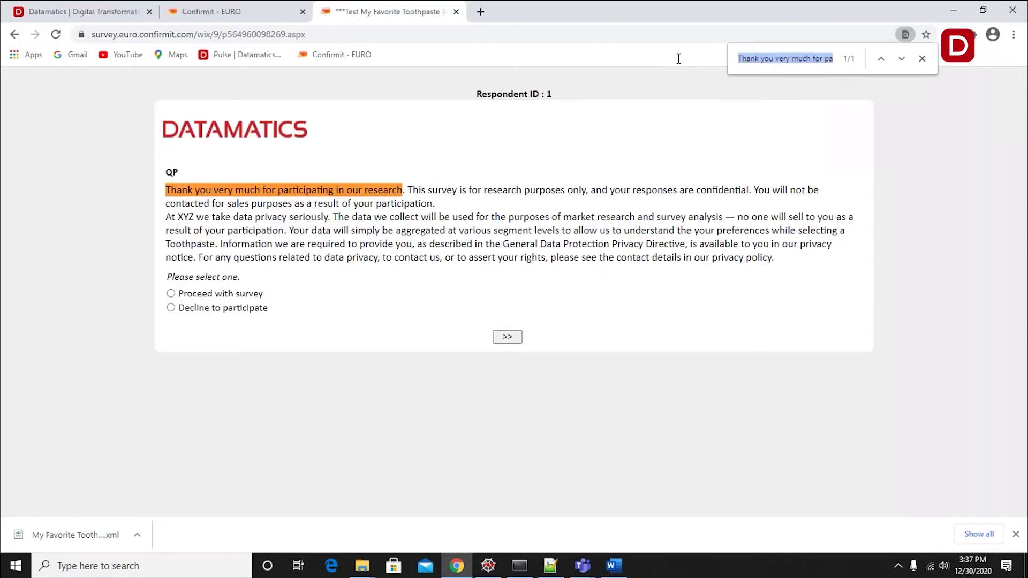
key("ctrl+v")
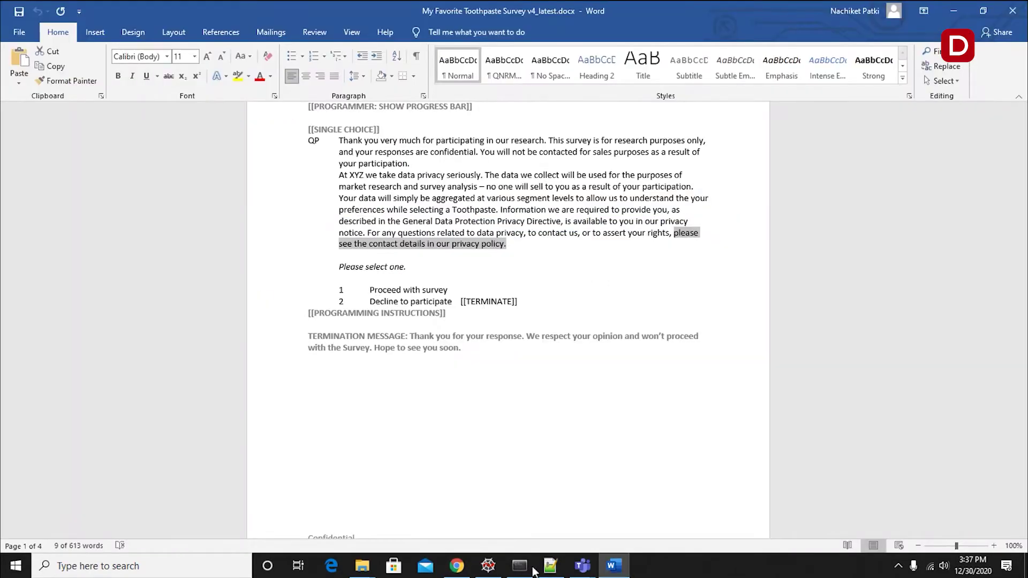
Step: Answer QP with Decline to participate, submit it, and search the next page for the termination message copied from the Word questionnaire
left_click(171, 307)
left_click(496, 335)
left_click_drag(410, 336, 458, 349)
key("ctrl+c")
key("ctrl+f")
key("ctrl+v")
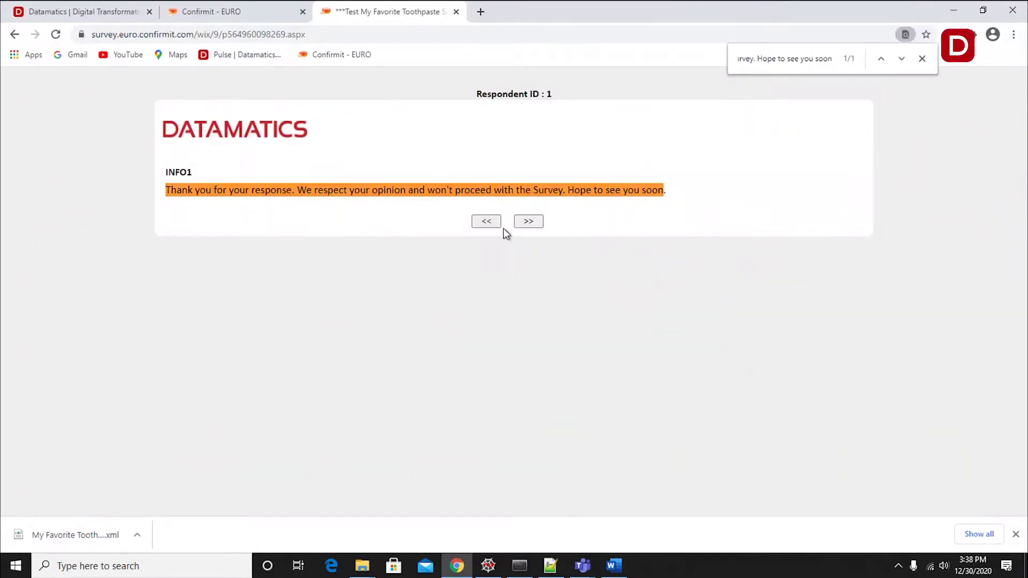
Step: Advance to QS1, answer it with No, submit it, and search the next page for QS1's termination message copied from the Word questionnaire
left_click(528, 220)
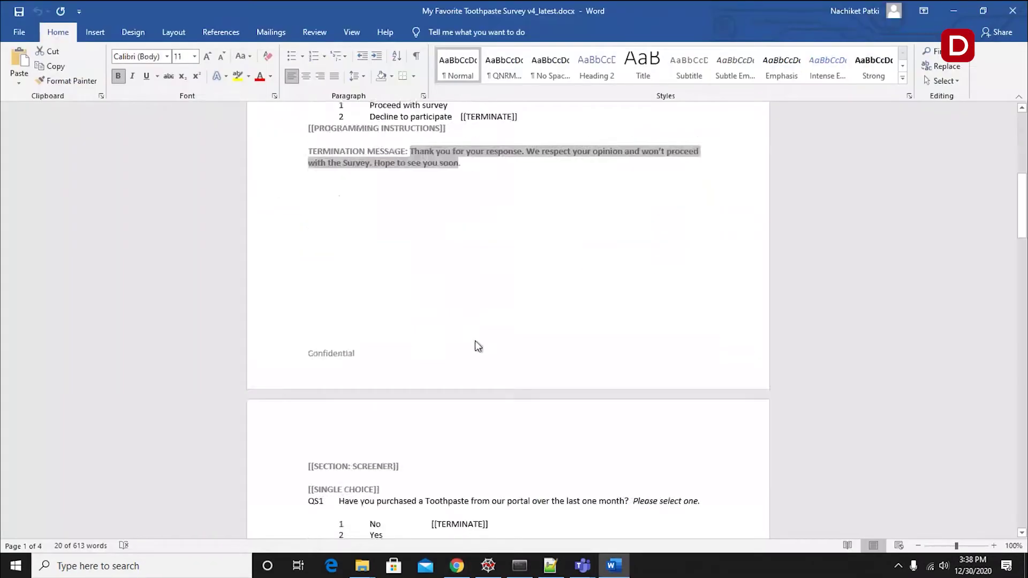
scroll(474, 340, "down", 10)
double_click(459, 185)
left_click(170, 225)
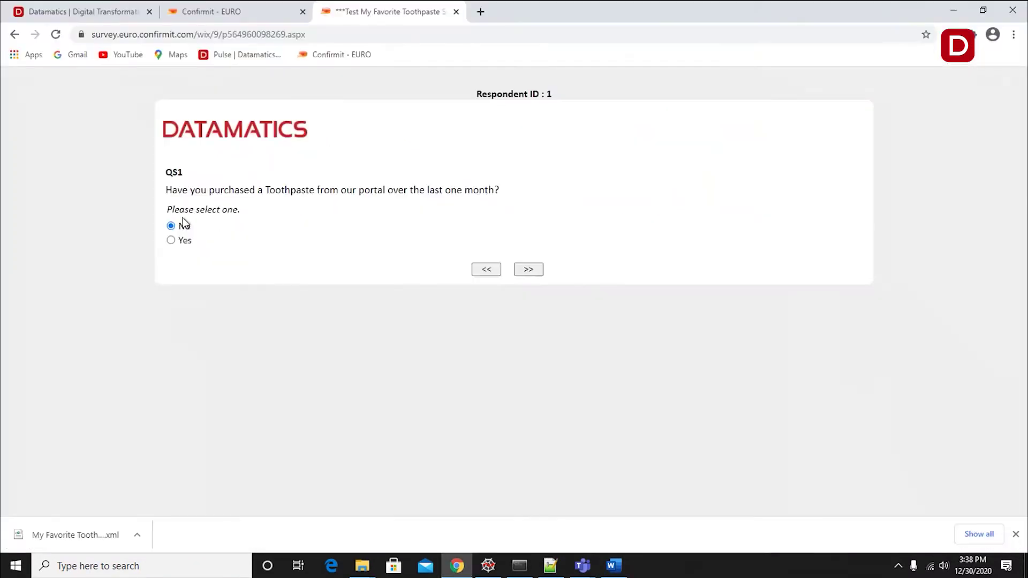
left_click(528, 269)
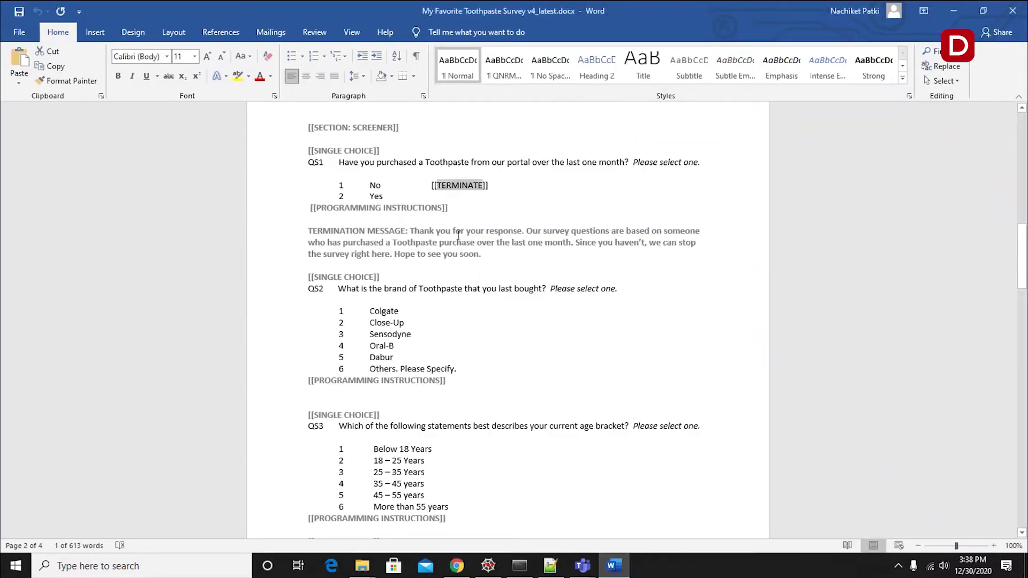
left_click_drag(411, 231, 471, 271)
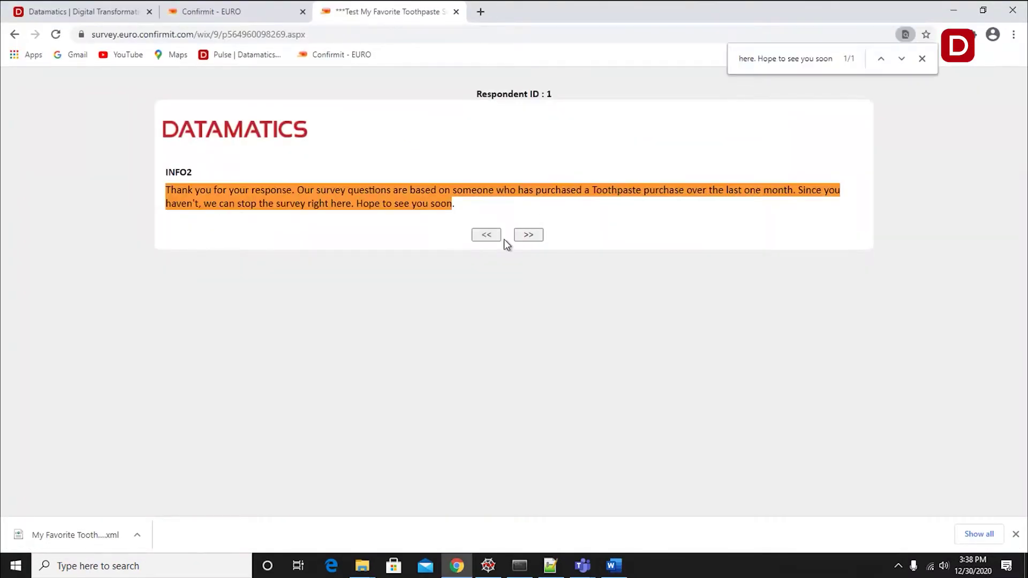
Step: Continue to QS2, search the page for its question text copied from Word, then answer Oral-B and submit it
left_click(527, 234)
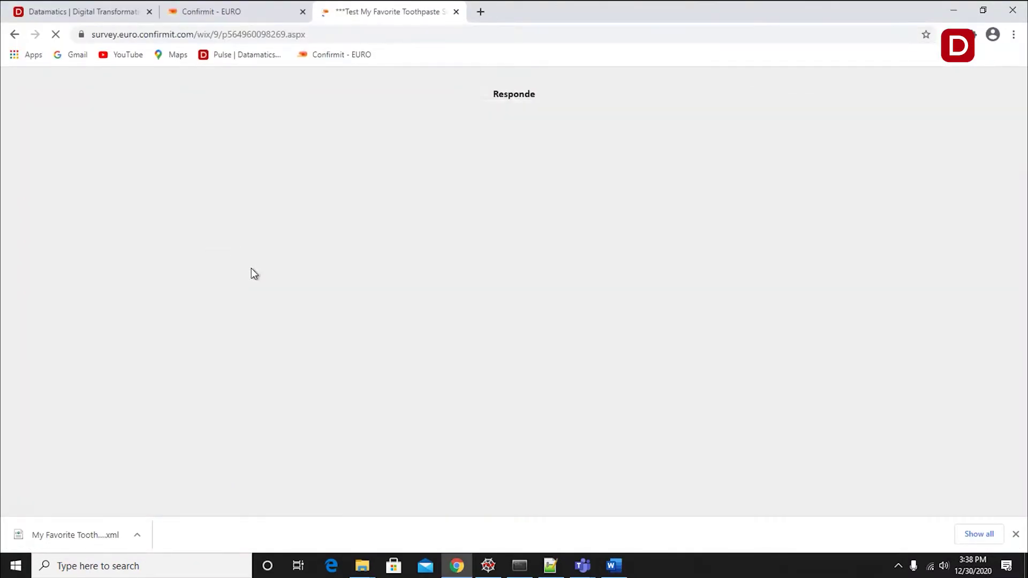
left_click(613, 566)
left_click_drag(338, 289, 545, 289)
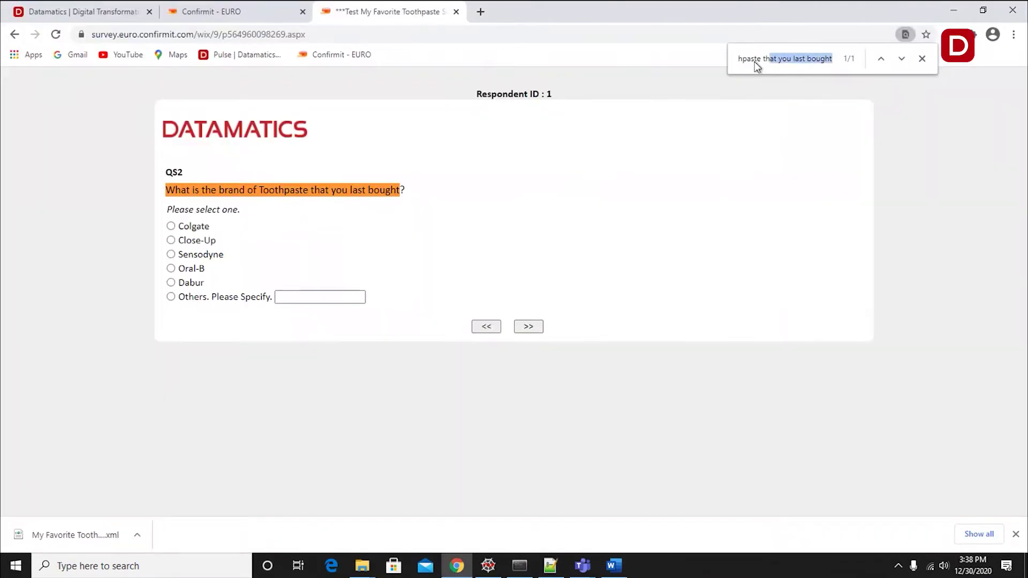
key("ctrl+v")
mouse_move(604, 575)
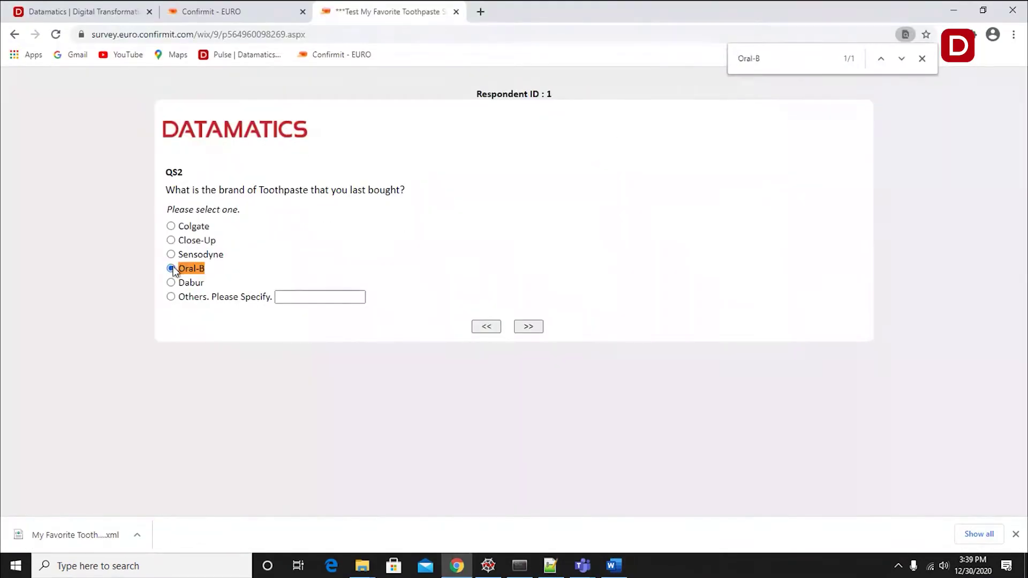
left_click(171, 268)
left_click(528, 326)
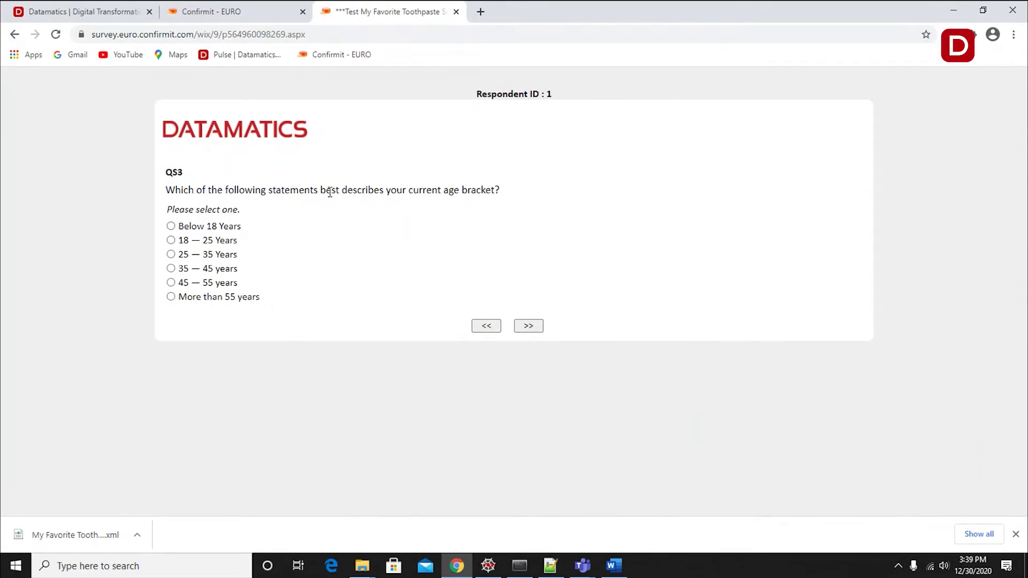
Step: Check QS3's age options on the live page, and review QM1's answer codes and QM2's entry condition in the Word questionnaire
left_click(212, 244)
left_click(614, 566)
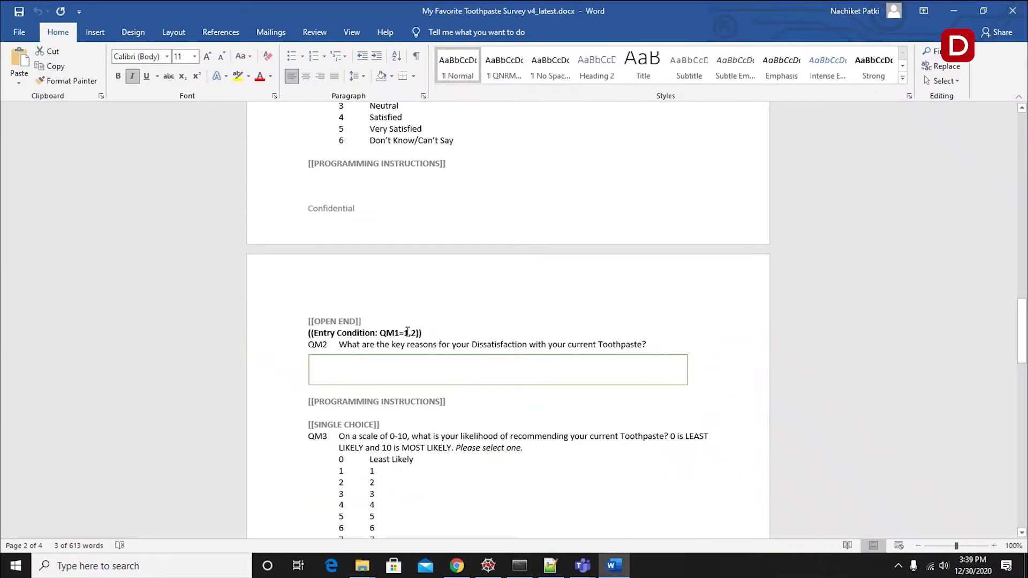
scroll(343, 182, "up", 3)
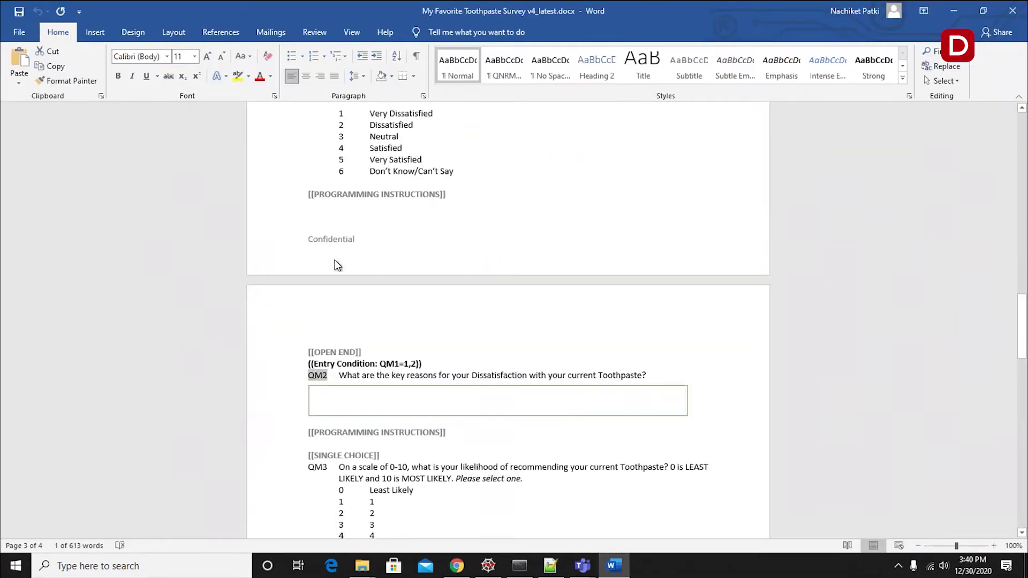
scroll(335, 259, "up", 1)
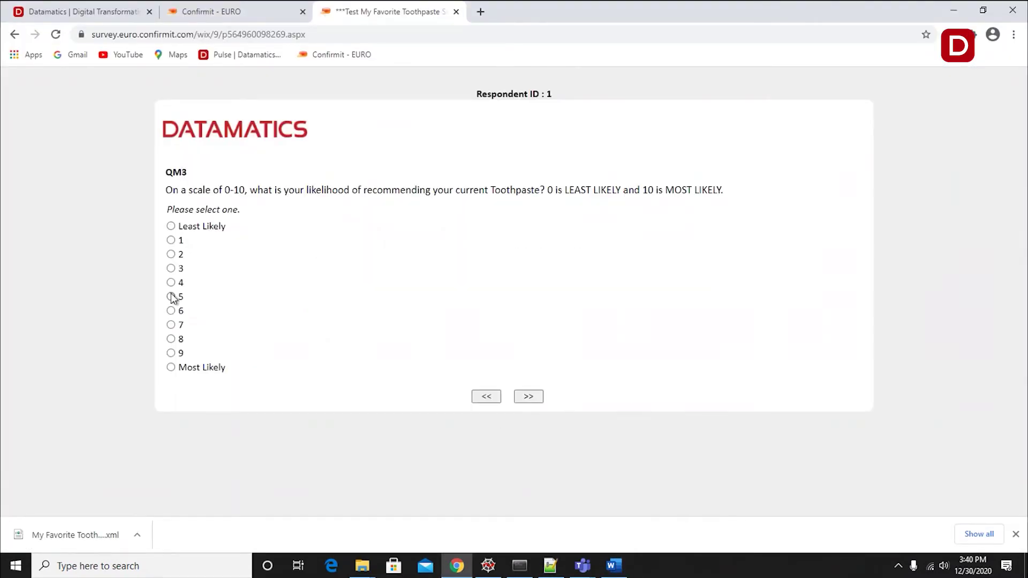
Step: Answer QM3 with 5 and enter "Test" as the open-ended answer to QM4, submitting both questions
left_click(170, 294)
left_click(529, 399)
left_click(282, 225)
type("Test")
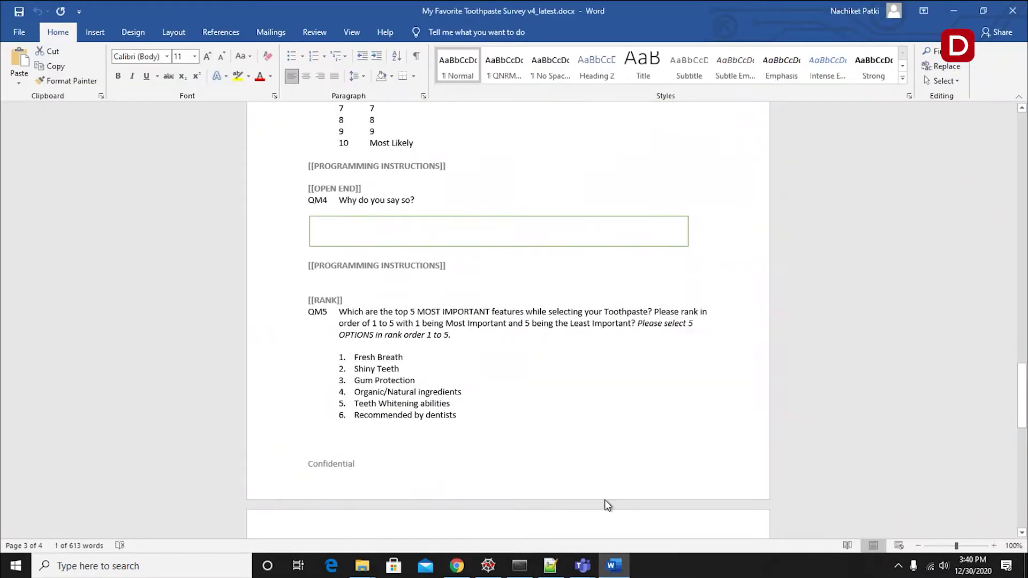
left_click(518, 278)
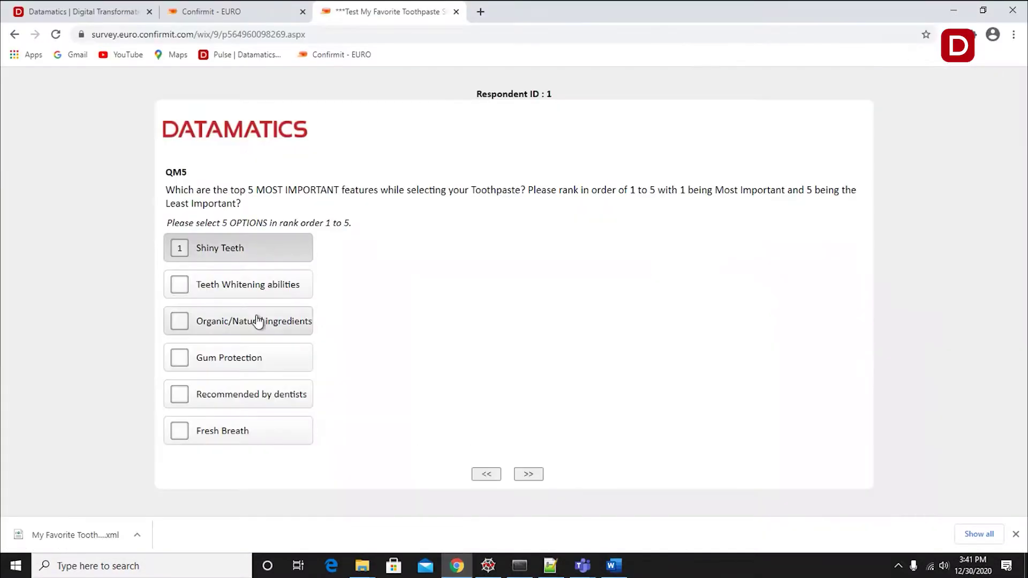
Step: In QM5, rank Shiny Teeth, Organic/Natural ingredients, Gum Protection and Recommended by dentists 1 to 4, and submit the incomplete ranking
left_click(239, 358)
left_click(238, 394)
left_click(238, 431)
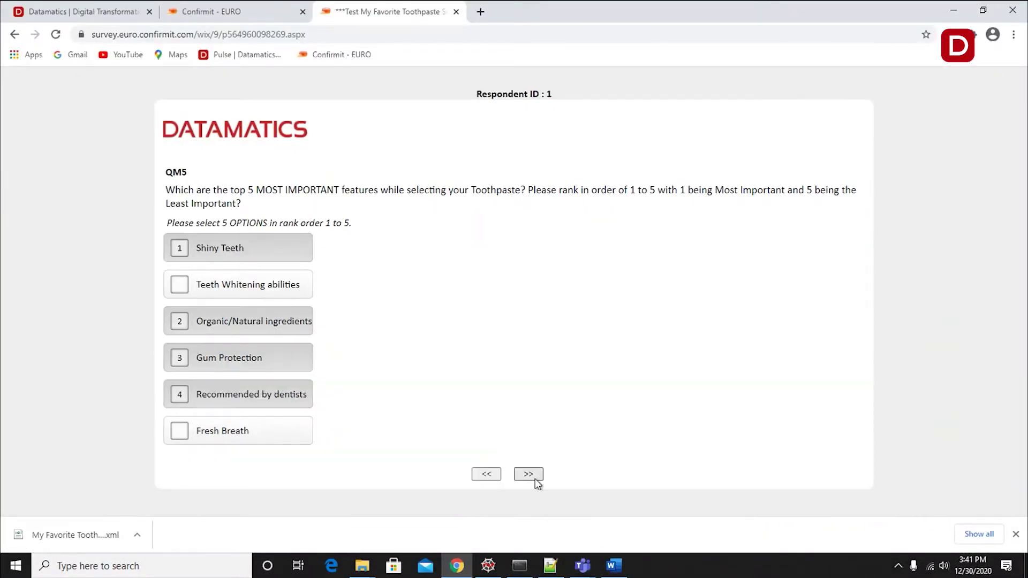
left_click(534, 479)
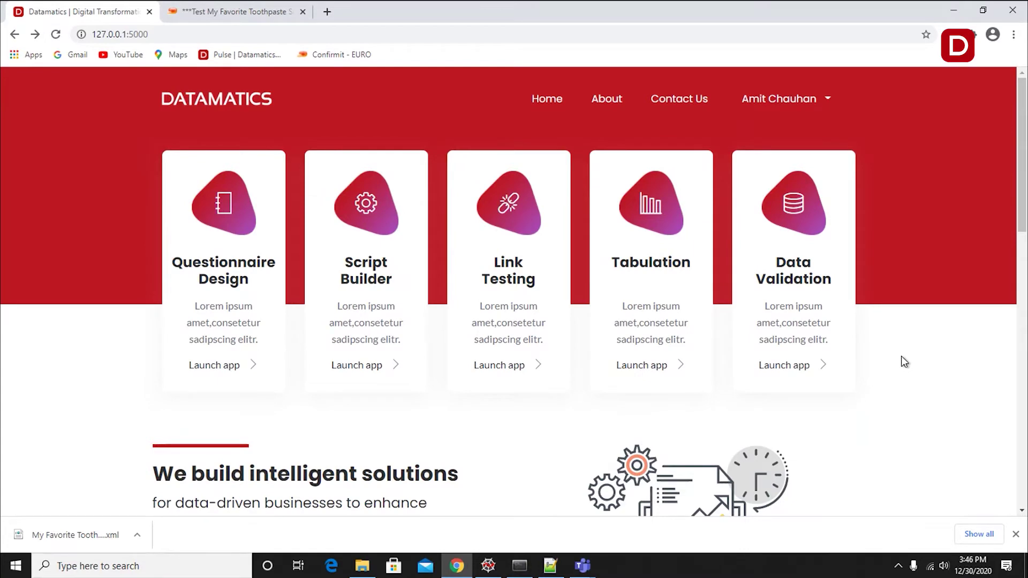
Step: Launch the Datamatics Link Testing app and copy the live survey's web address from its browser tab
left_click(542, 309)
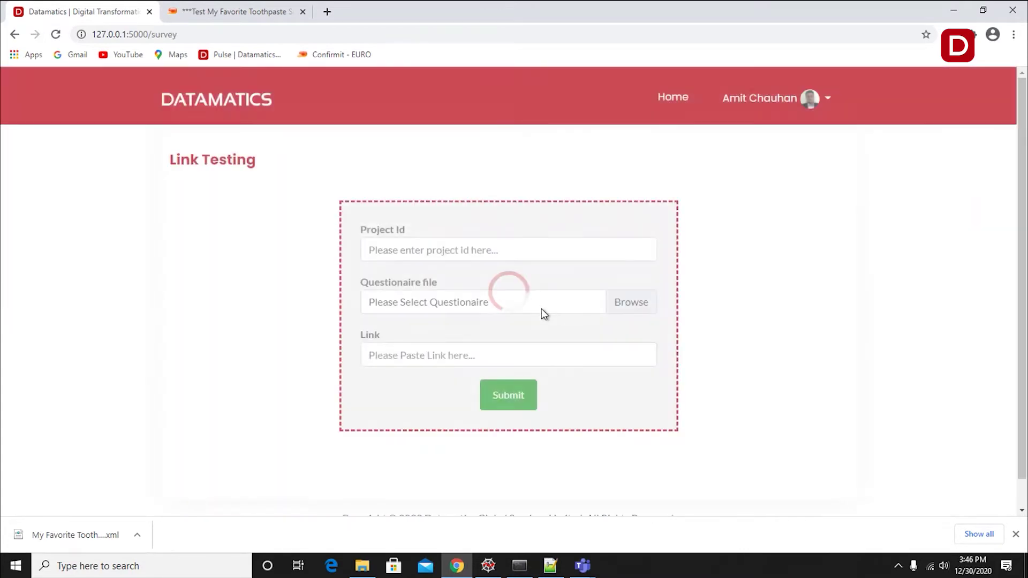
left_click(257, 16)
left_click(194, 33)
key("ctrl+c")
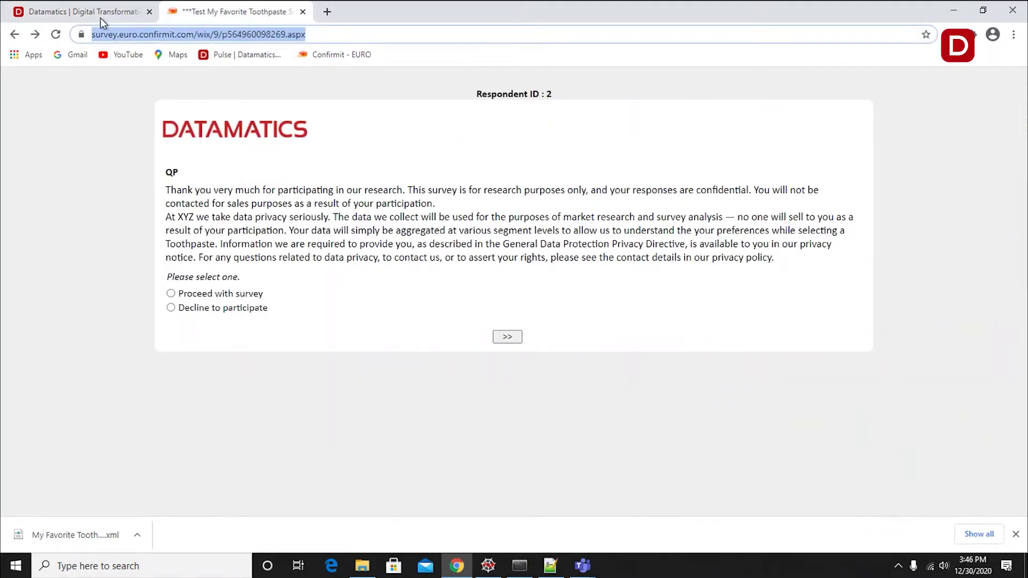
Step: Set the Link Testing project id to Test_30 and choose My Favorite Toothpaste Survey v4_latest from the Survey_Link folder as questionnaire file
left_click(109, 14)
left_click(481, 245)
type("Test")
type("_30")
left_click(630, 302)
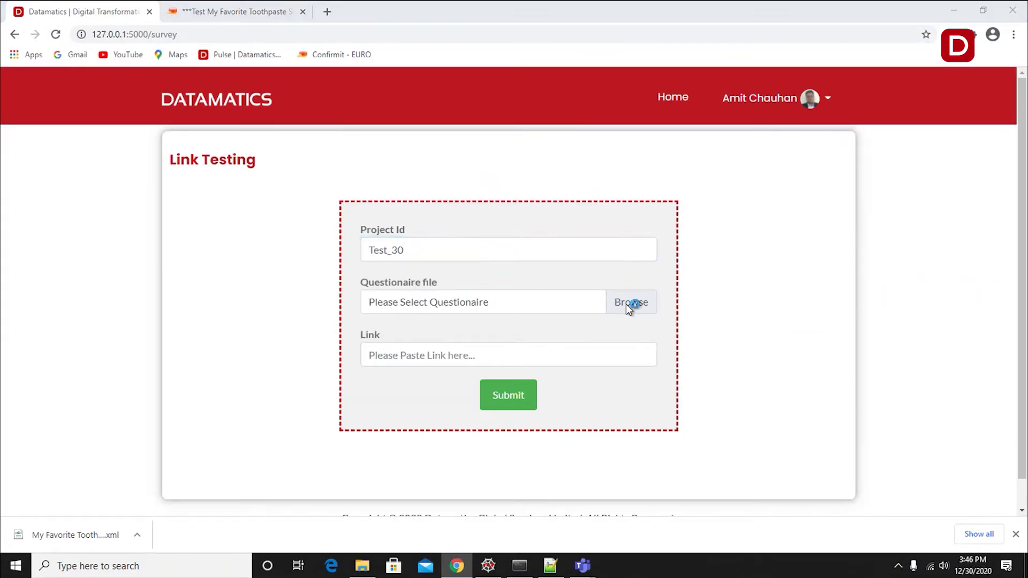
scroll(311, 276, "up", 2)
left_click(301, 255)
scroll(540, 329, "down", 3)
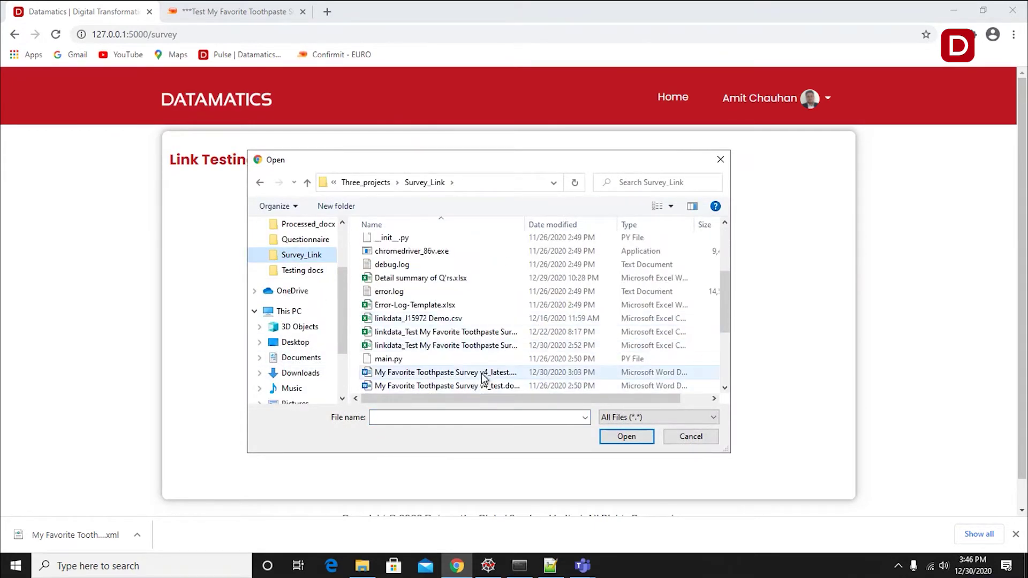
double_click(418, 380)
left_click(219, 12)
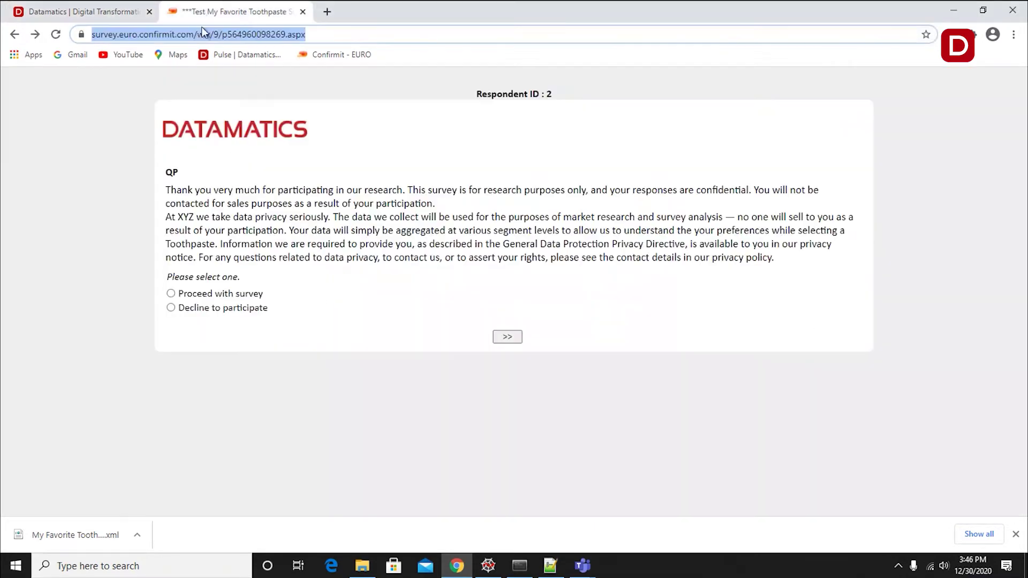
left_click(134, 13)
left_click(422, 355)
key("ctrl+v")
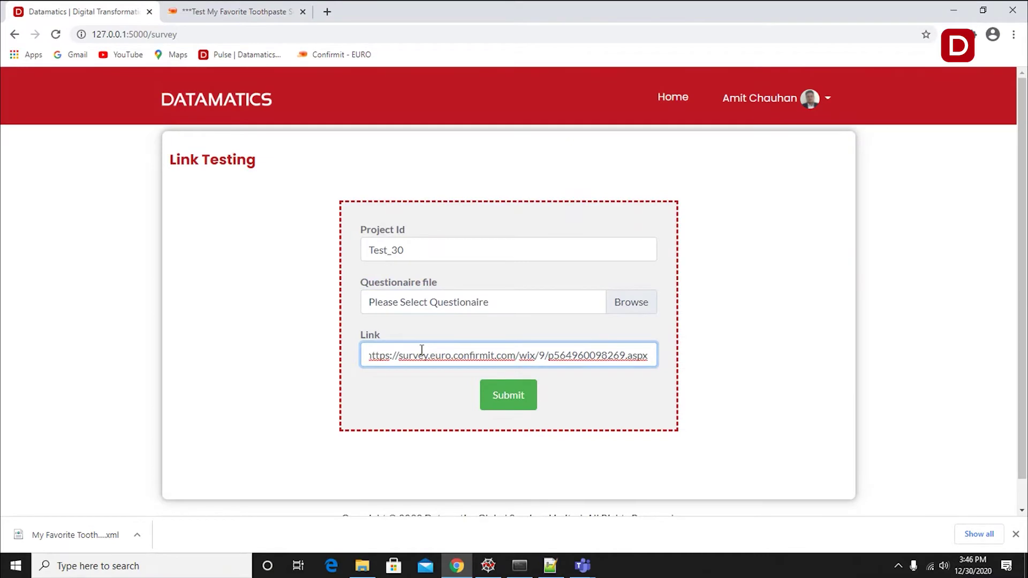
left_click(1017, 535)
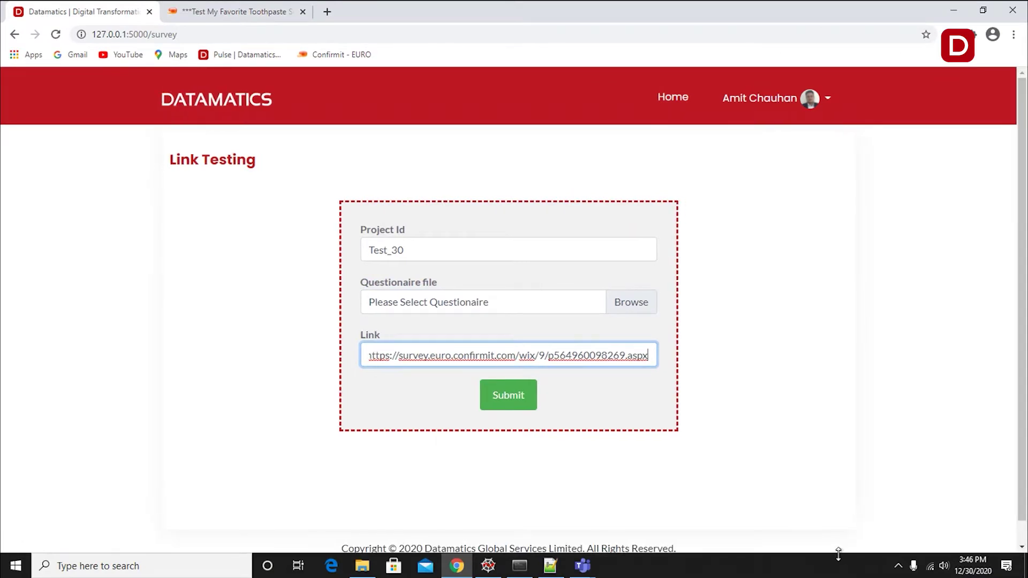
left_click(522, 407)
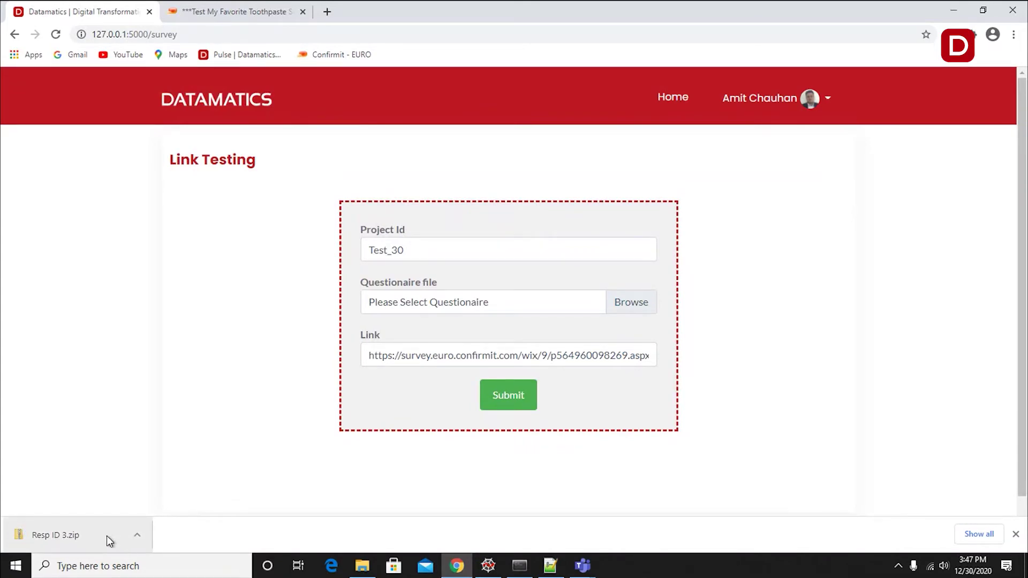
Step: Open the downloaded Resp ID 3.zip and view its survey snapshot images, including QP_1.png
left_click(114, 540)
double_click(170, 314)
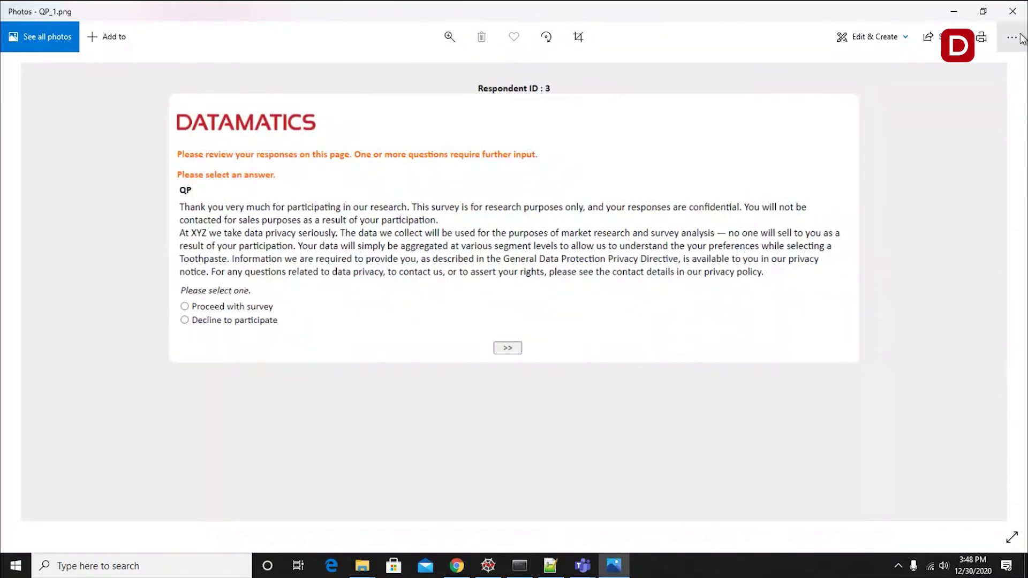
left_click(1012, 11)
double_click(136, 330)
left_click(1013, 11)
double_click(140, 285)
left_click(1013, 11)
Step: Open the Test_30_2020-12-30_15-46-49.xlsx report, dismiss the document recovery list, and add filters to the whole data range
double_click(161, 515)
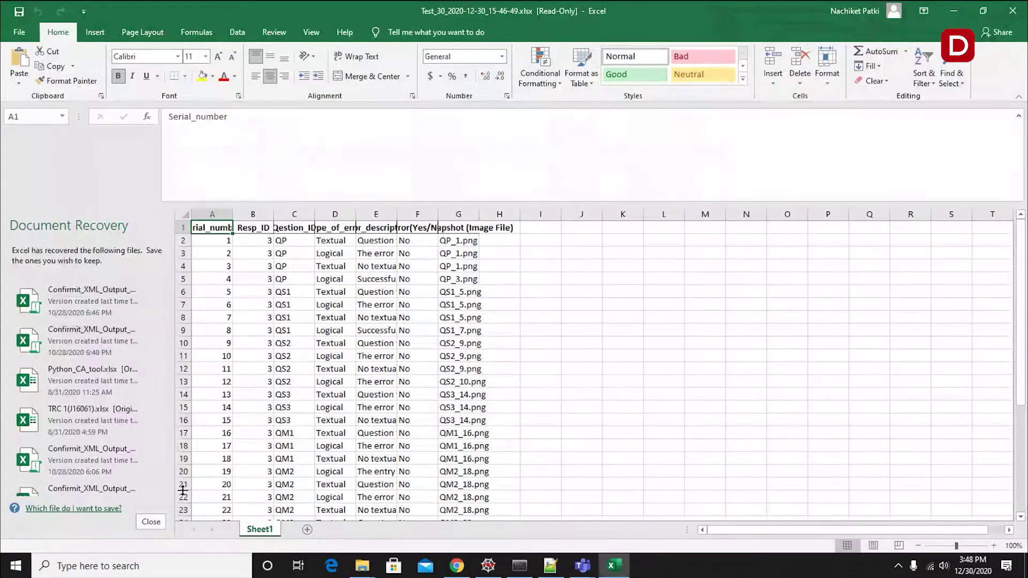
left_click(151, 521)
left_click(183, 182)
left_click(324, 202)
left_click(294, 344)
key("ctrl+a")
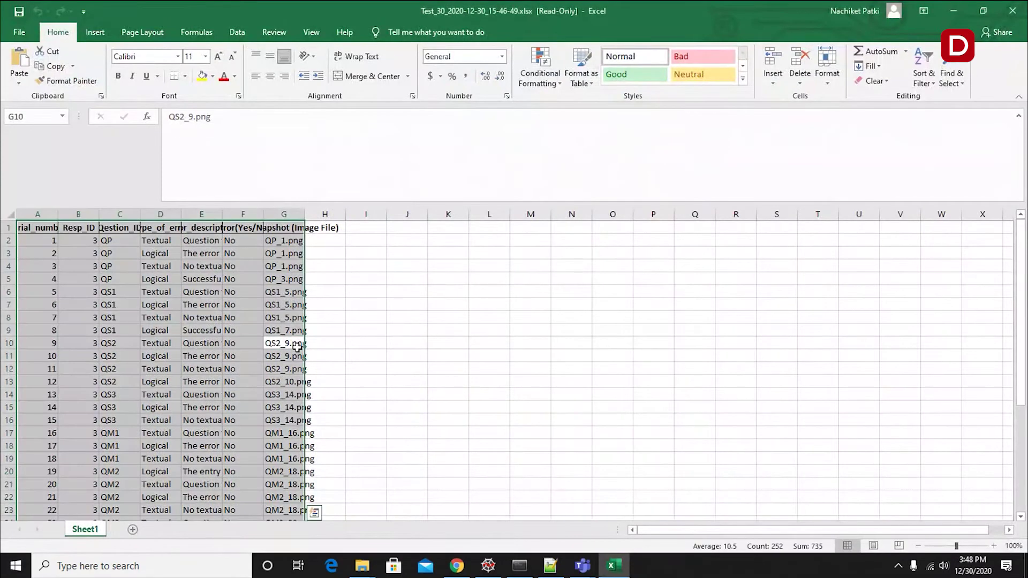
key("ctrl+shift+l")
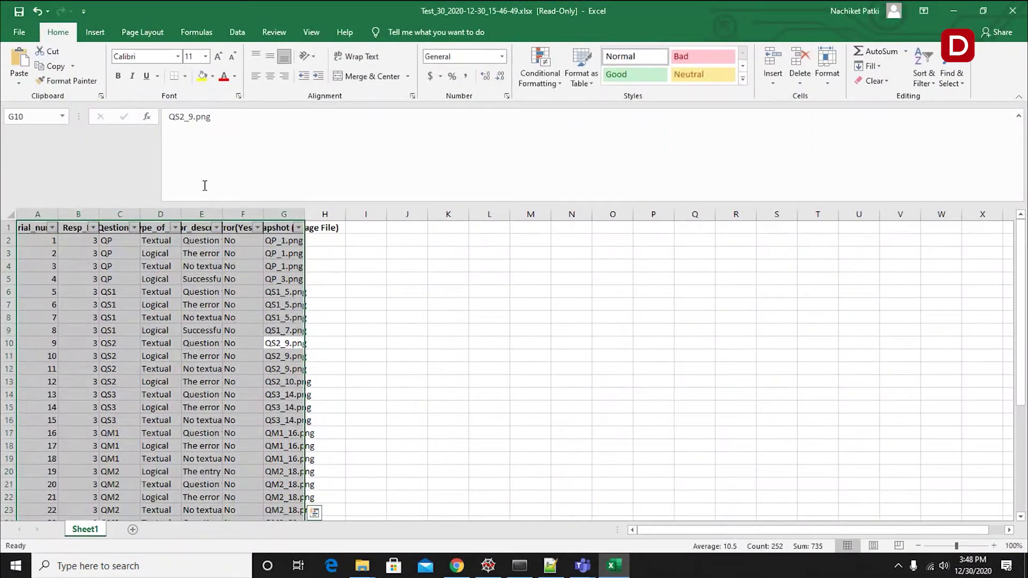
Step: Check the Error(Yes/No) filter values, and widen the Error_description, Error(Yes/No) and Resp_ID columns
left_click(257, 228)
left_click(428, 351)
left_click(19, 232)
left_click_drag(262, 213, 317, 213)
left_click_drag(223, 213, 302, 213)
left_click(355, 246)
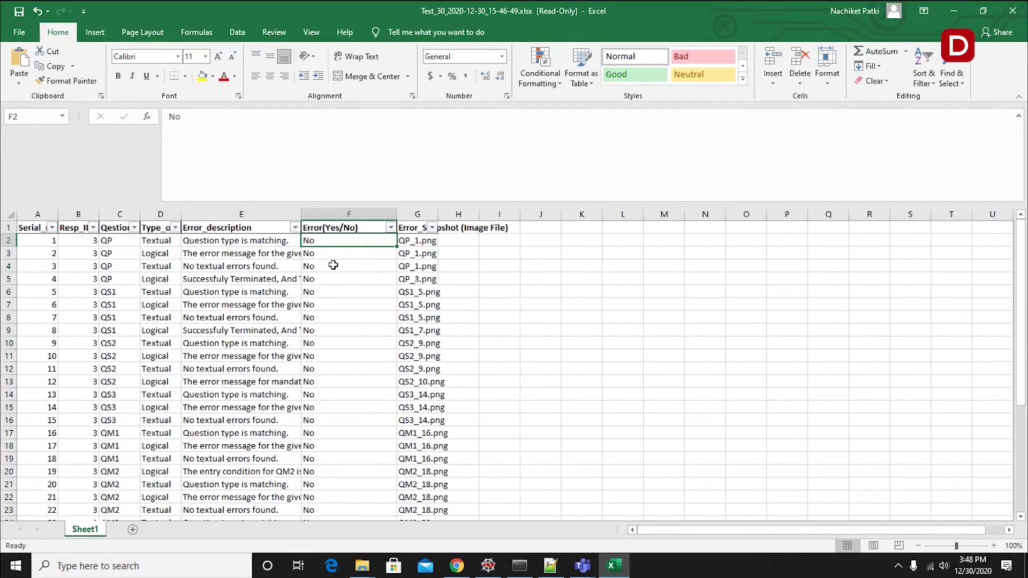
double_click(95, 216)
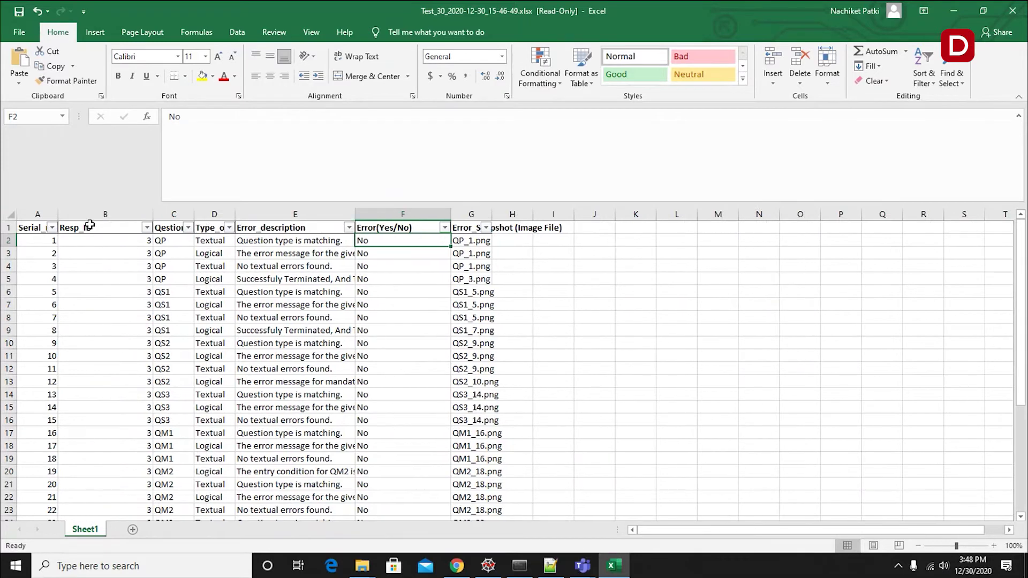
Step: Compare Resp_ID with the respondent ID on the live survey page, and widen the Qestion_ID and Type_of_error columns
key("alt+Tab")
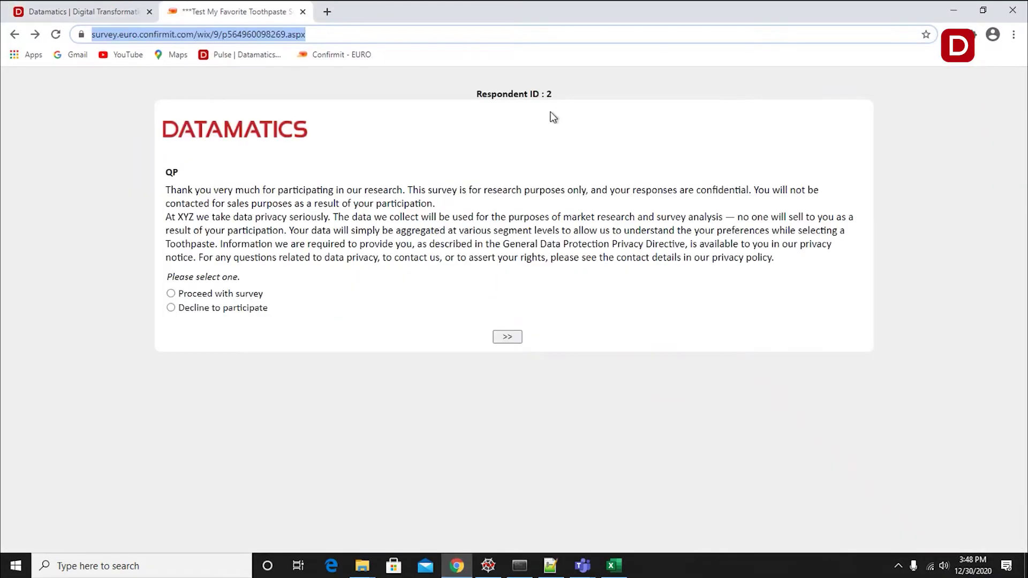
key("alt+Tab")
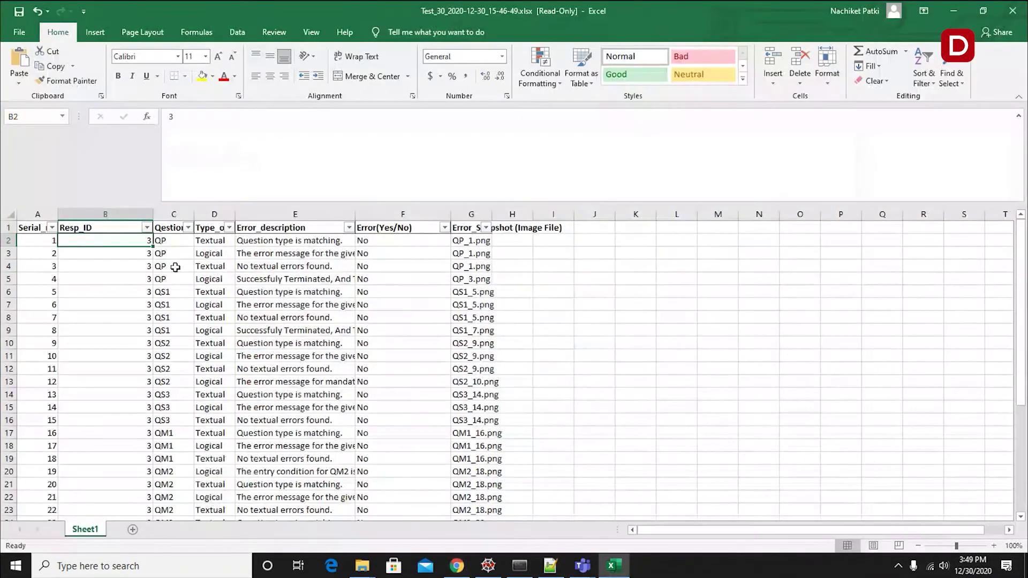
left_click(171, 214)
left_click_drag(194, 214, 261, 214)
double_click(304, 213)
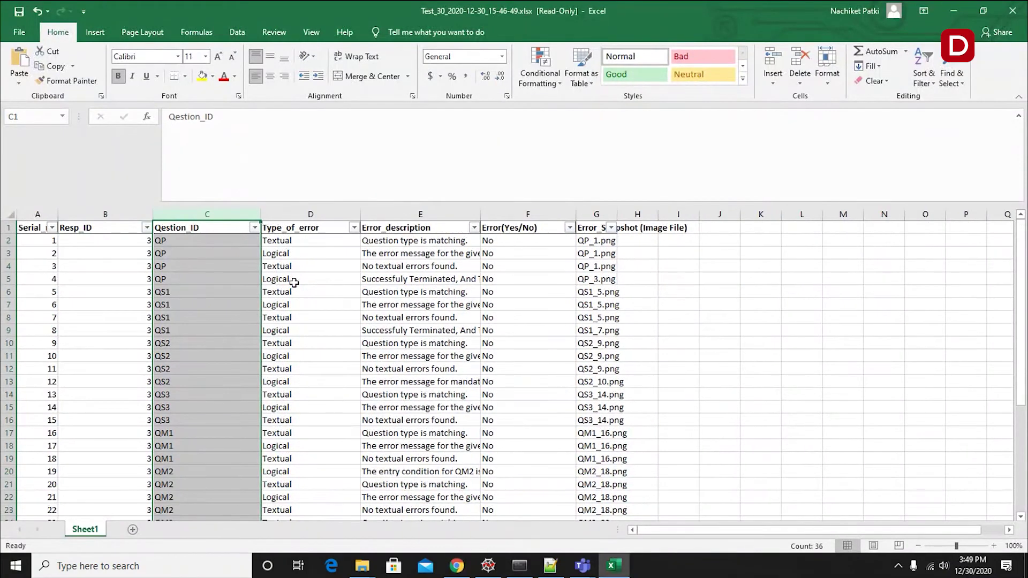
Step: Widen the Error_Snapshot (Image File) column to fit its contents and check the Error(Yes/No) filter values
left_click(397, 254)
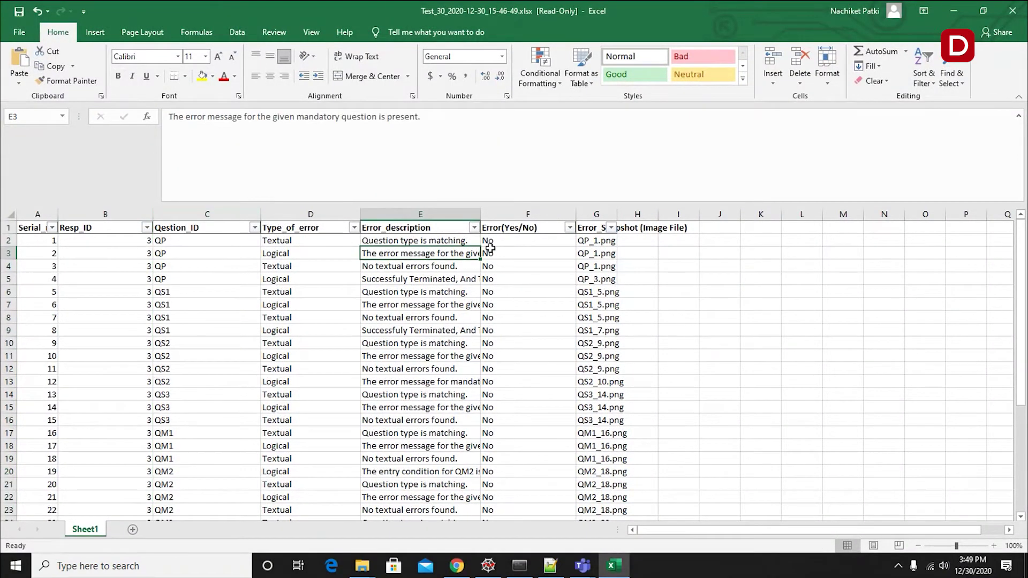
left_click(530, 254)
double_click(617, 214)
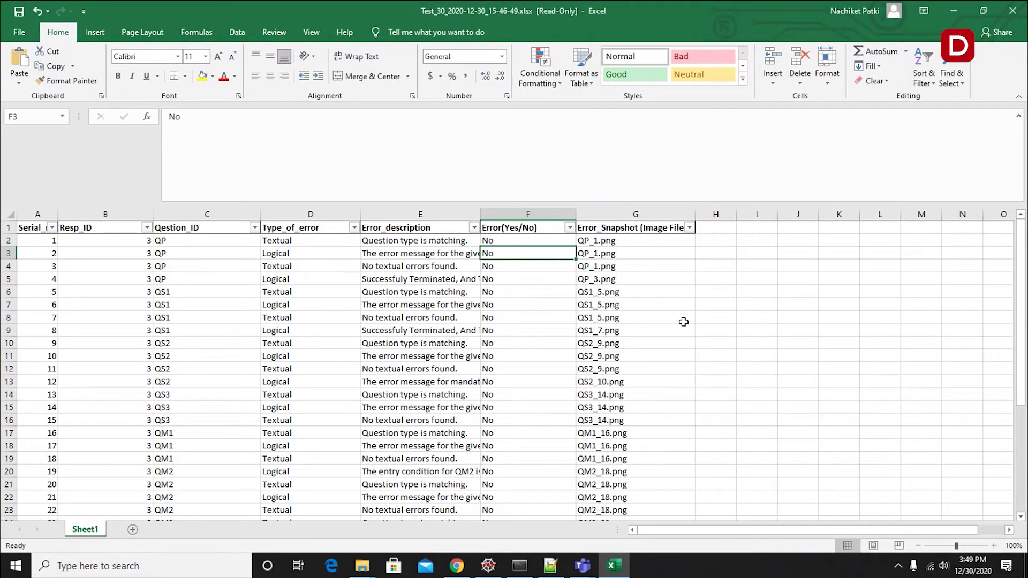
left_click(570, 227)
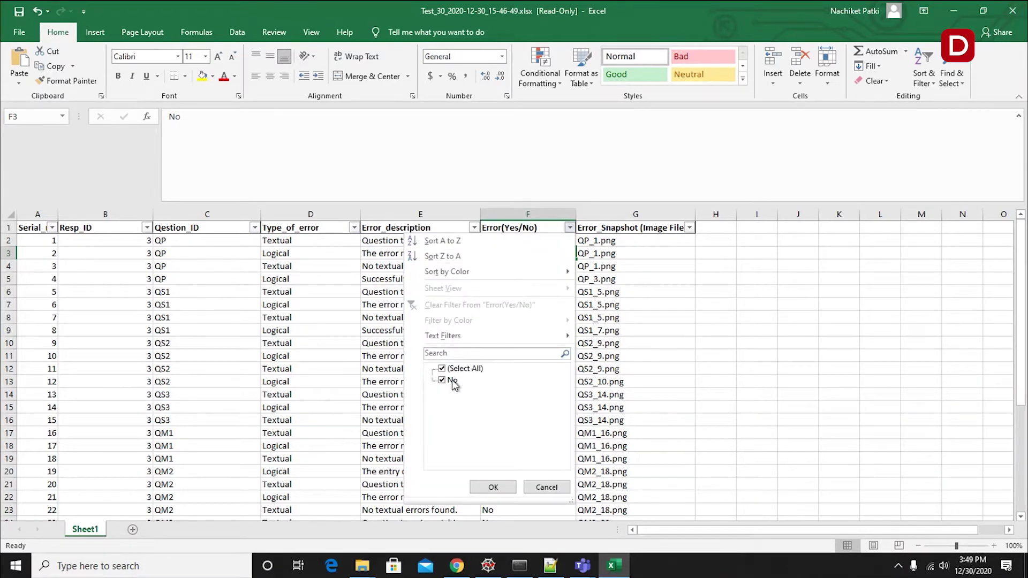
Step: In the Word questionnaire, insert a blank line after QP's first paragraph and rename question QS1 to QS1r
key("alt+Tab")
scroll(442, 332, "down", 3)
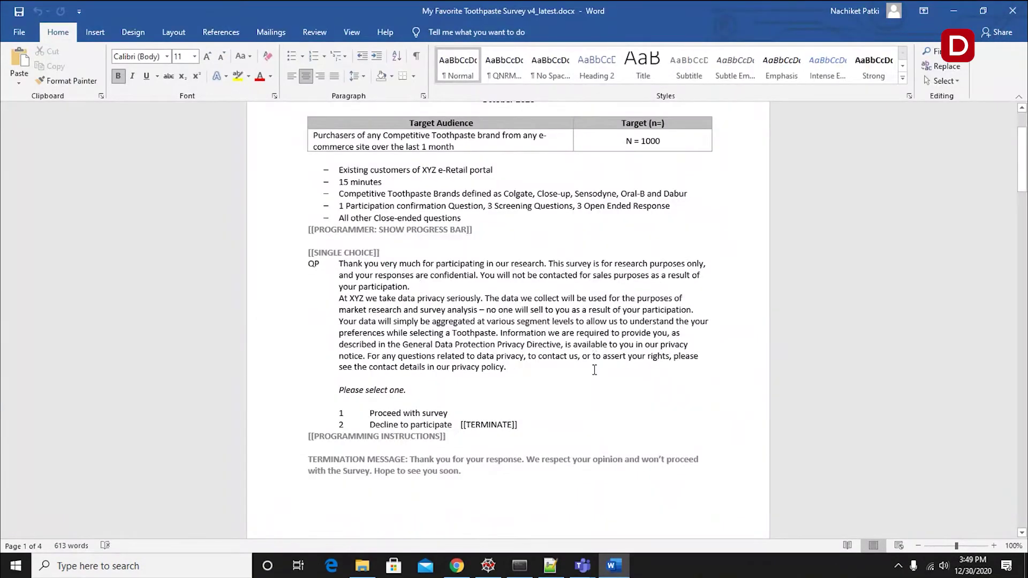
left_click(417, 284)
key("Return")
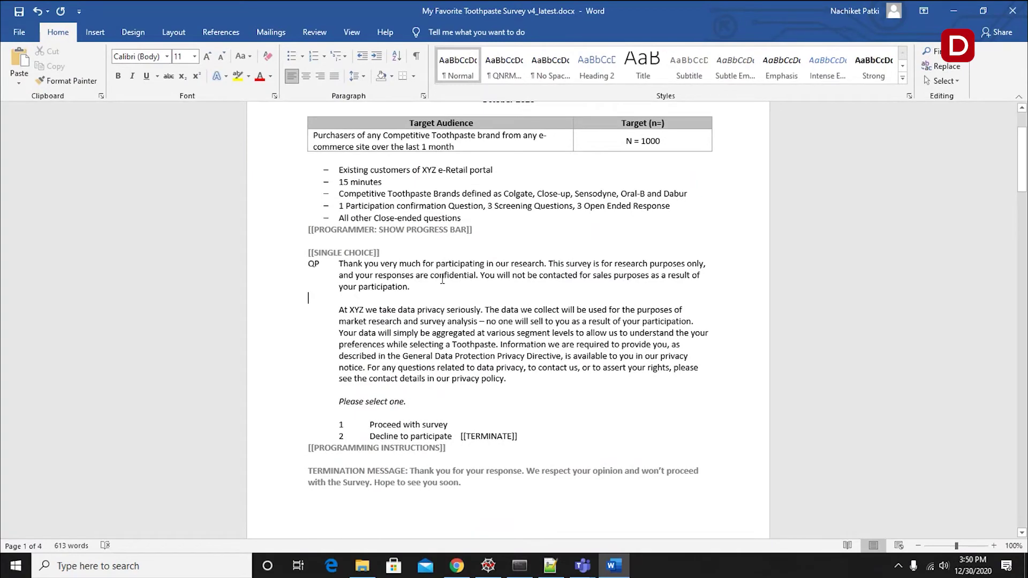
scroll(385, 363, "down", 10)
type("r")
Step: Make the word "statements" bold in the QS3 question text
scroll(430, 324, "down", 6)
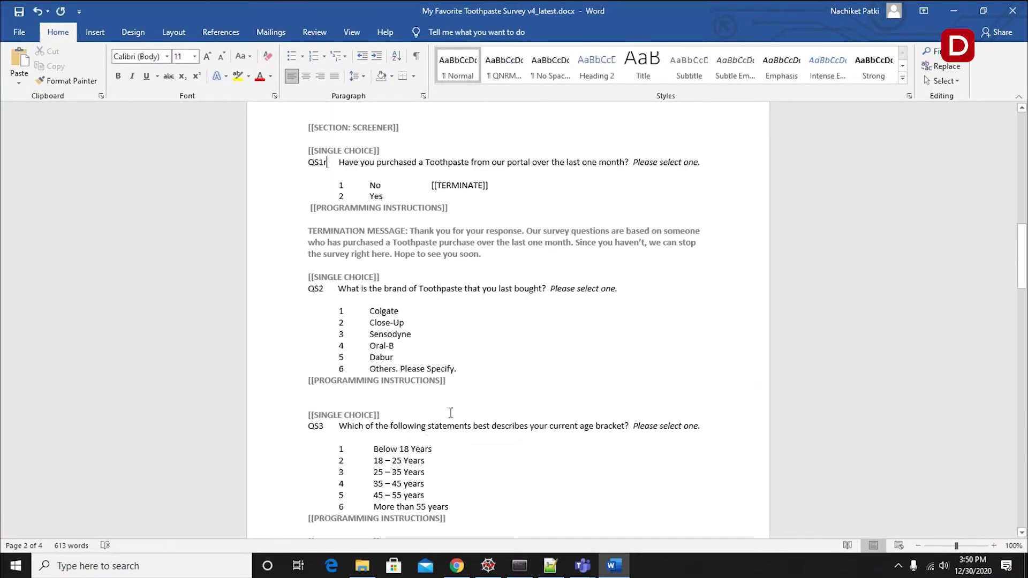
double_click(443, 426)
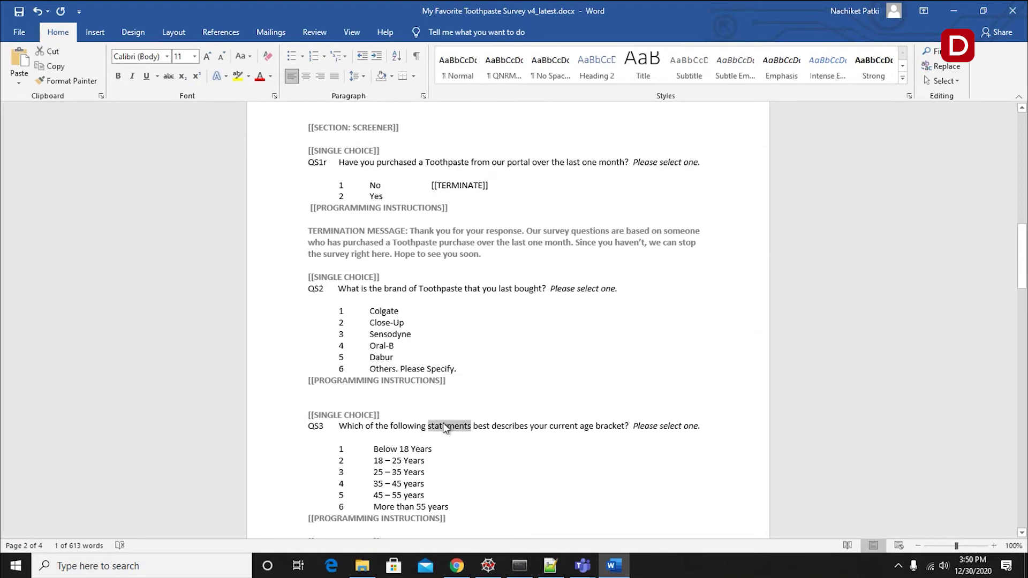
key("ctrl+b")
Step: Review the questionnaire's deliberate changes in the QP text, the QS1r question ID and the bold word in QS3
scroll(575, 368, "down", 4)
left_click(576, 369)
scroll(573, 371, "down", 3)
scroll(573, 373, "up", 15)
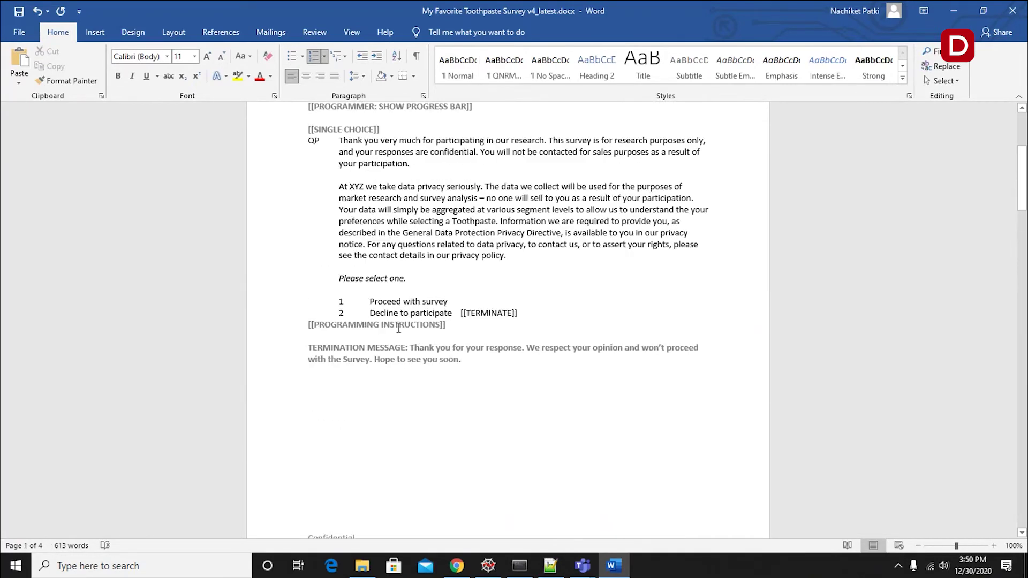
scroll(444, 350, "down", 20)
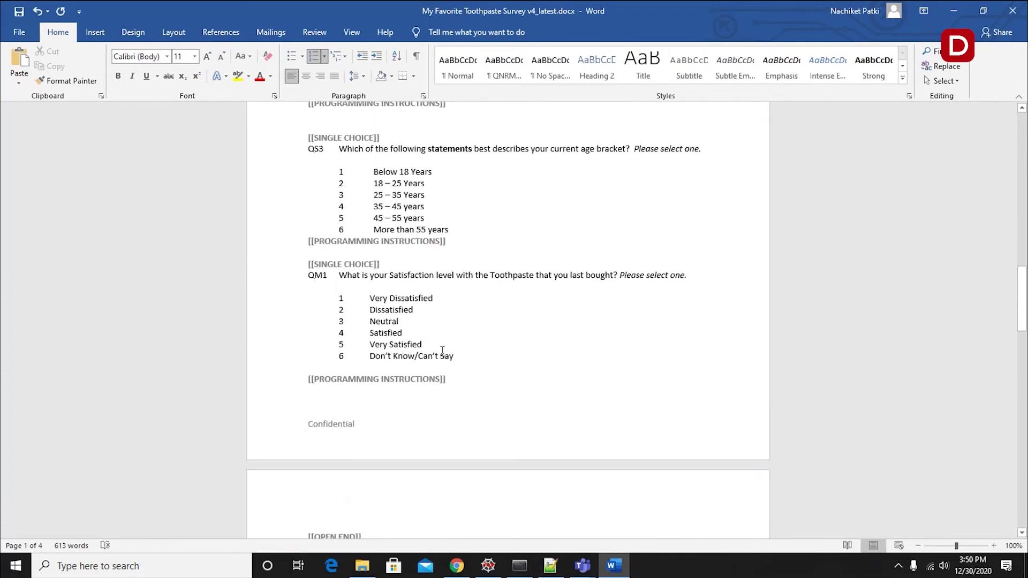
scroll(485, 281, "down", 1)
scroll(484, 247, "up", 20)
scroll(481, 241, "down", 10)
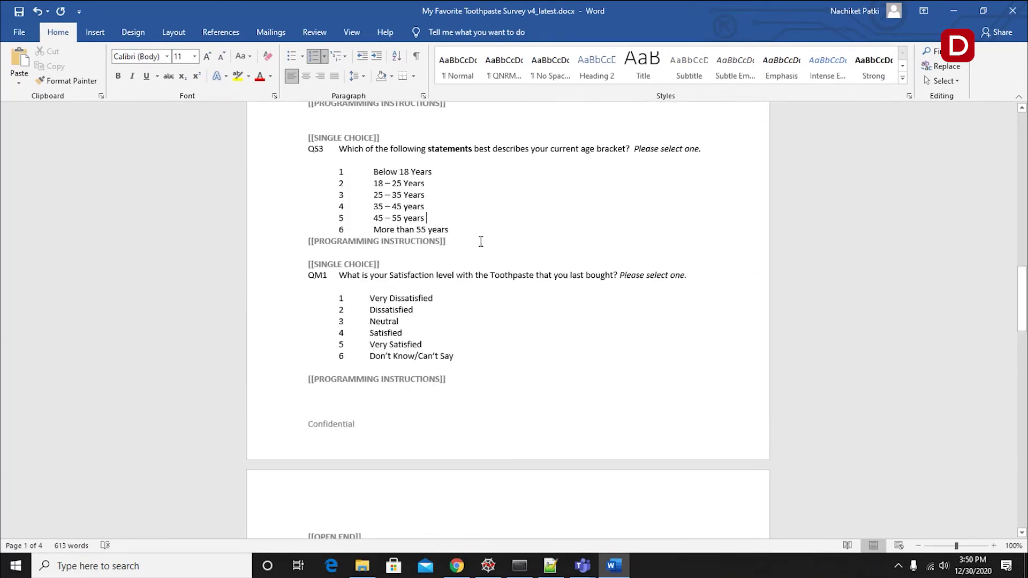
double_click(450, 149)
scroll(436, 241, "up", 6)
double_click(322, 193)
scroll(472, 342, "up", 9)
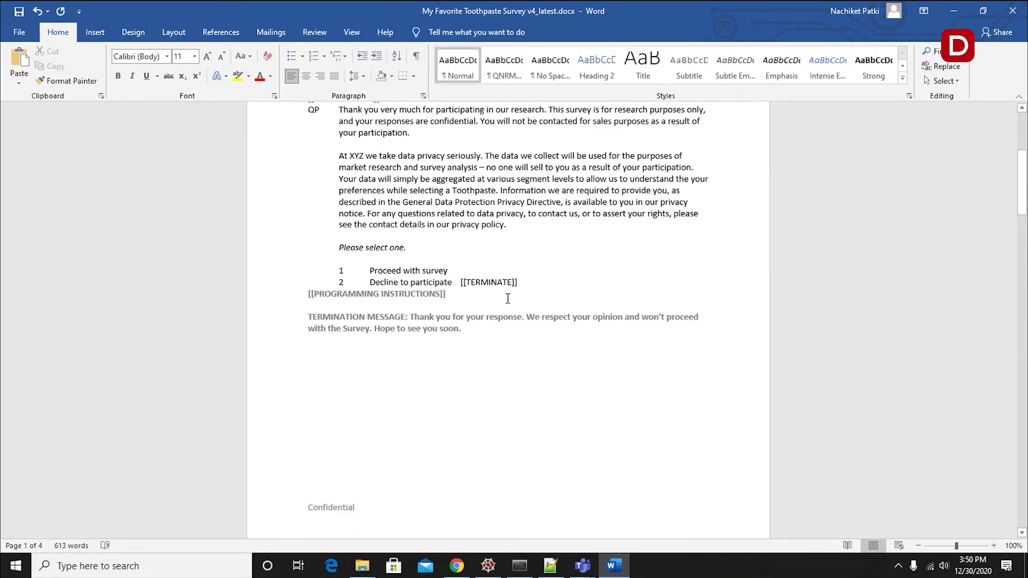
Step: Change "Thank" to "Thankkk" in QP's termination message
scroll(508, 298, "up", 3)
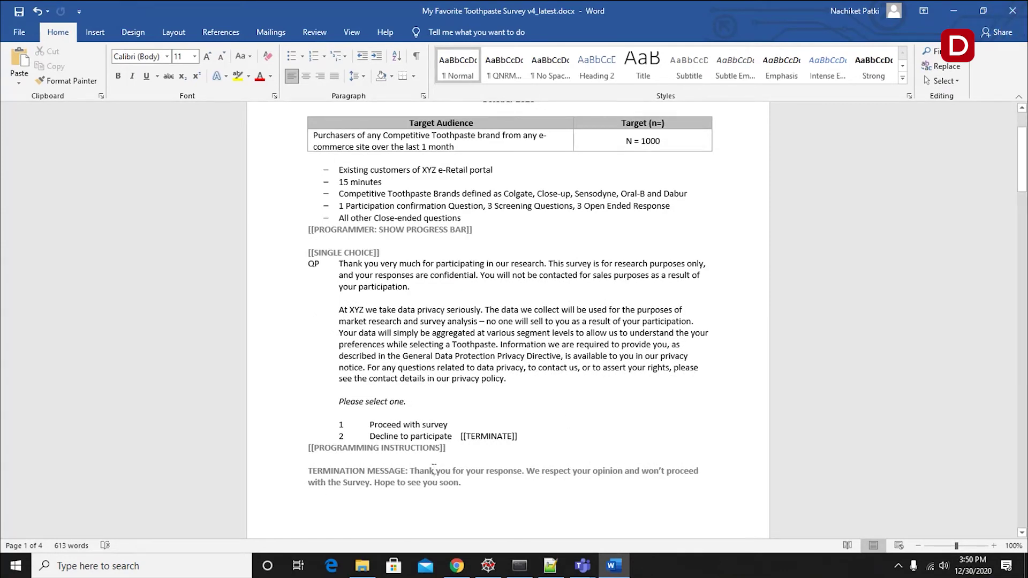
type("kk")
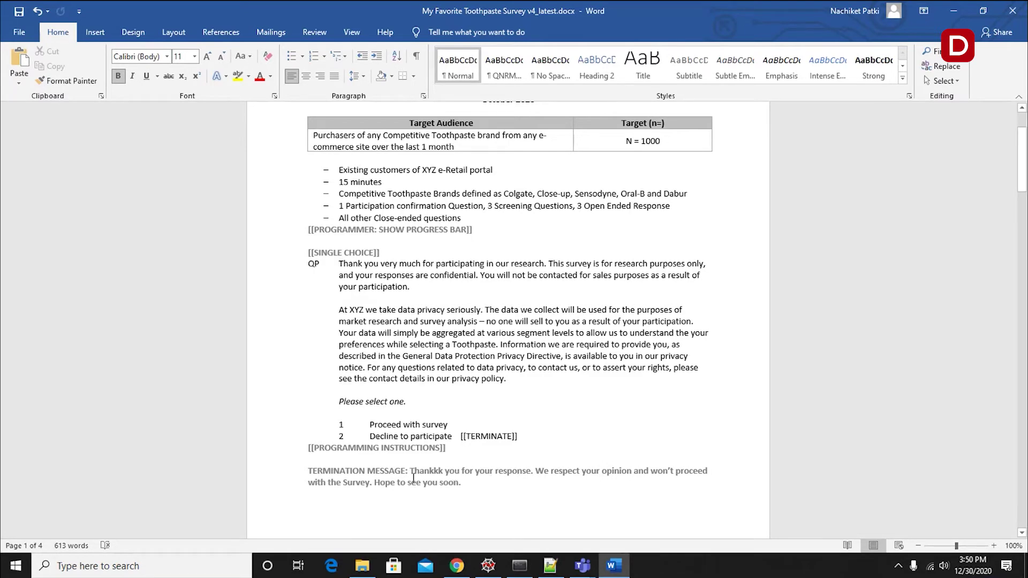
double_click(435, 474)
left_click(440, 472)
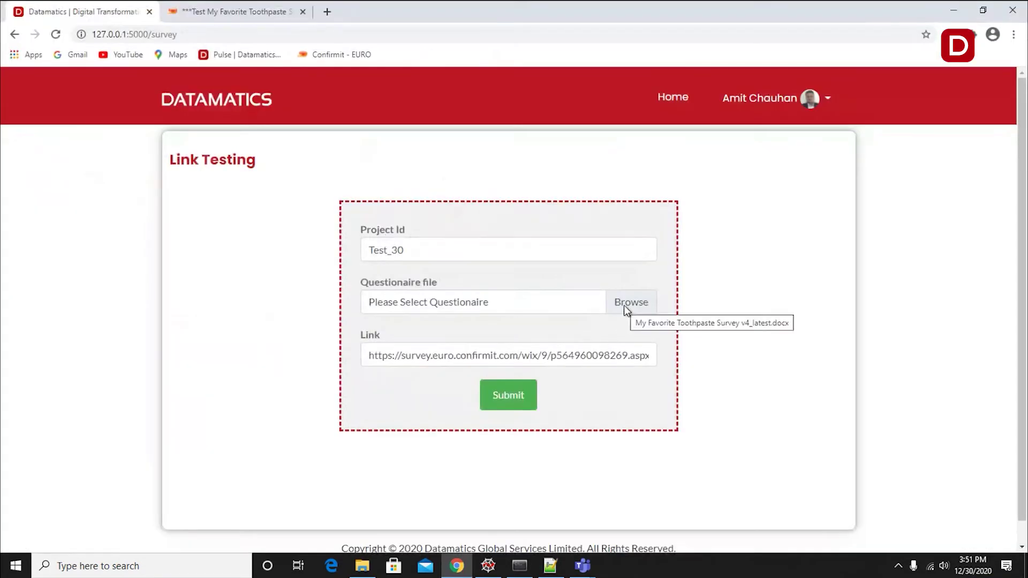
Step: On the Link Testing page, choose the edited questionnaire file, set the Project Id to Test_1_30 and submit the test run
left_click(624, 305)
key("Escape")
left_click(434, 251)
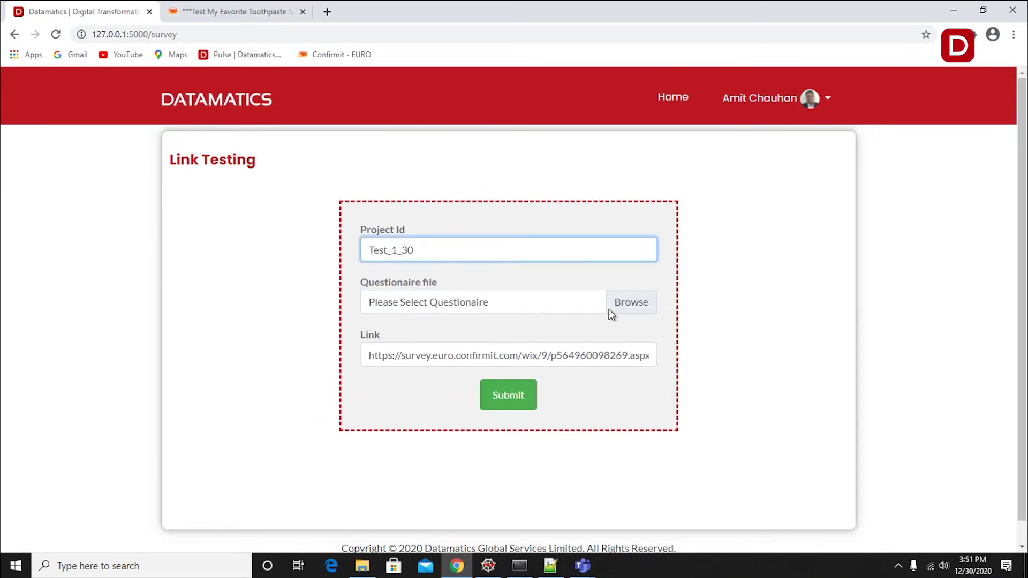
left_click(526, 407)
key("alt+Left")
left_click(535, 303)
key("Escape")
left_click(509, 408)
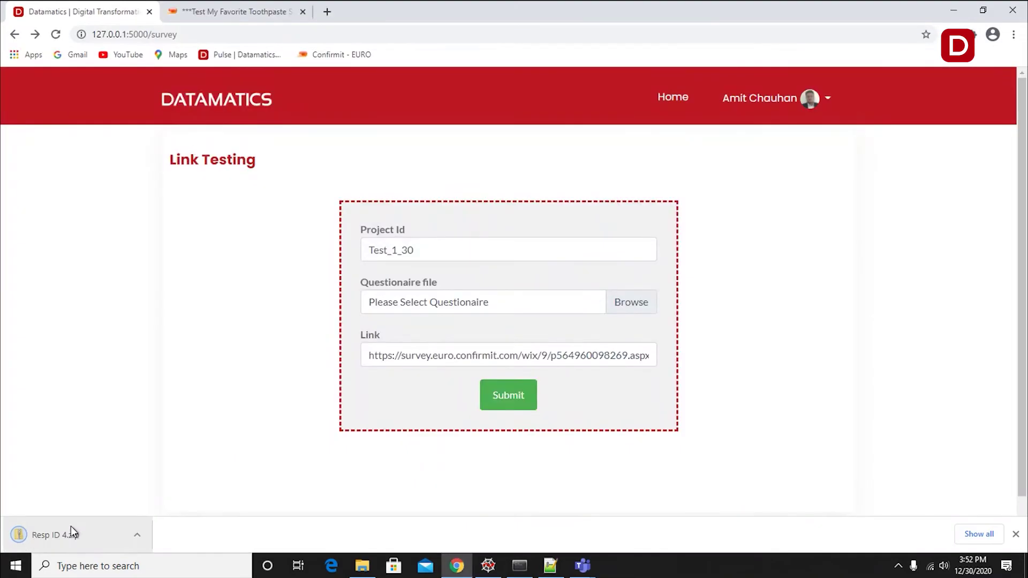
Step: Open the error report from the downloaded Resp ID 4.zip, add filters to its data and show only the rows with Error(Yes/No) set to Yes
left_click(71, 526)
key("ctrl+a")
key("ctrl+shift+l")
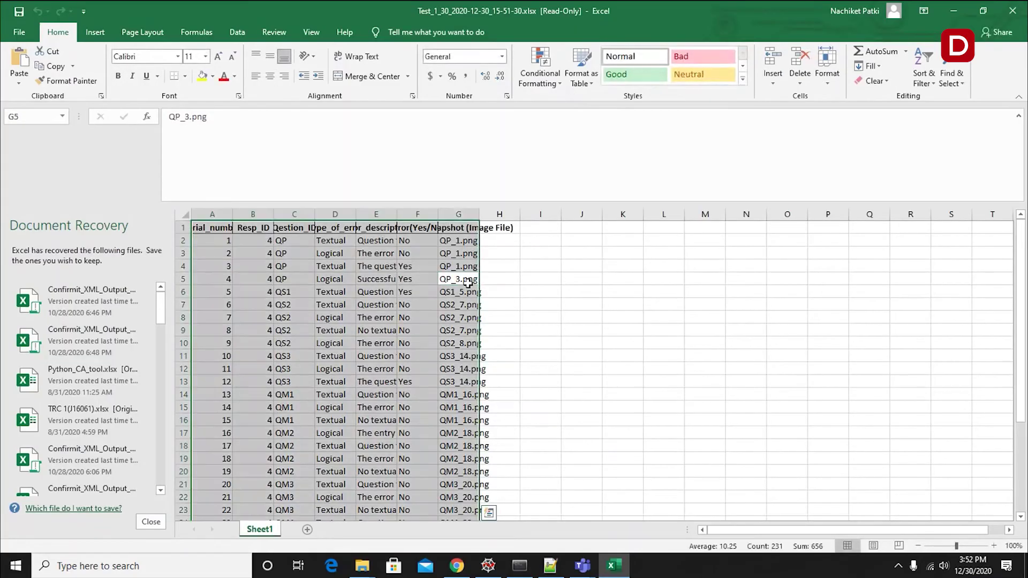
left_click(432, 228)
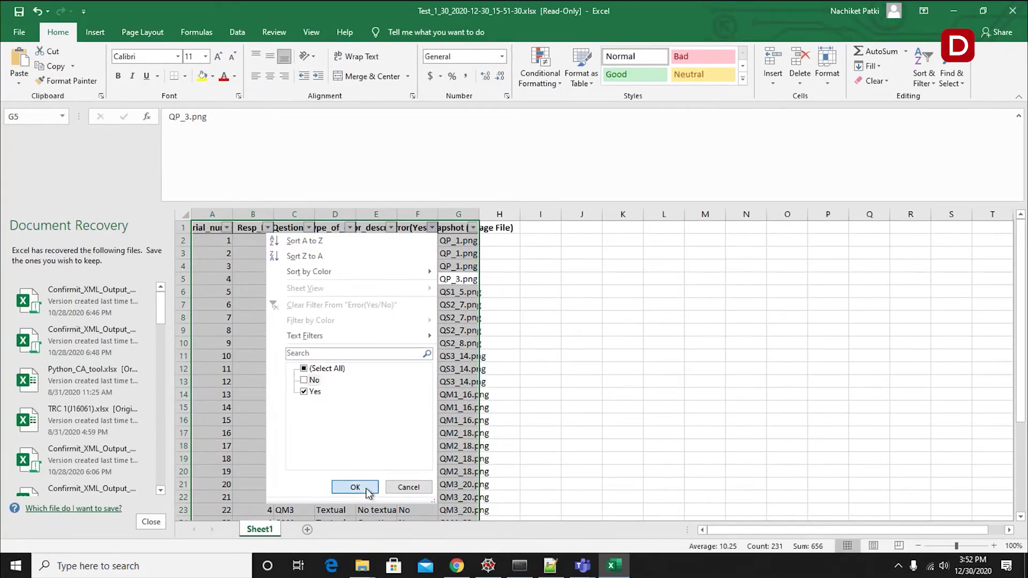
left_click(355, 488)
Step: Open My Favorite Toothpaste Survey v4_latest.docx from the Survey_Link folder and examine the altered termination message and QS3 wording
left_click(353, 566)
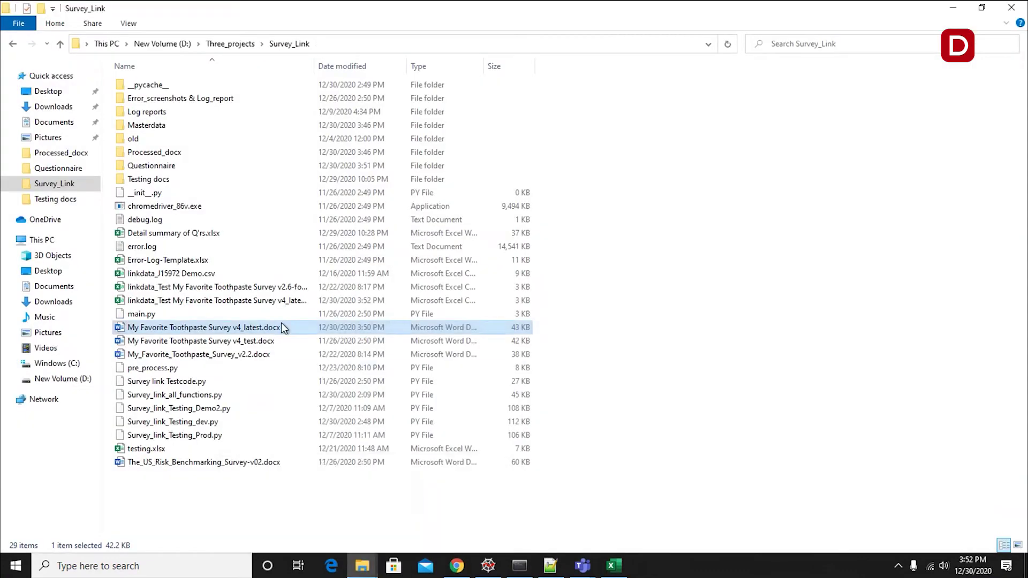
double_click(282, 324)
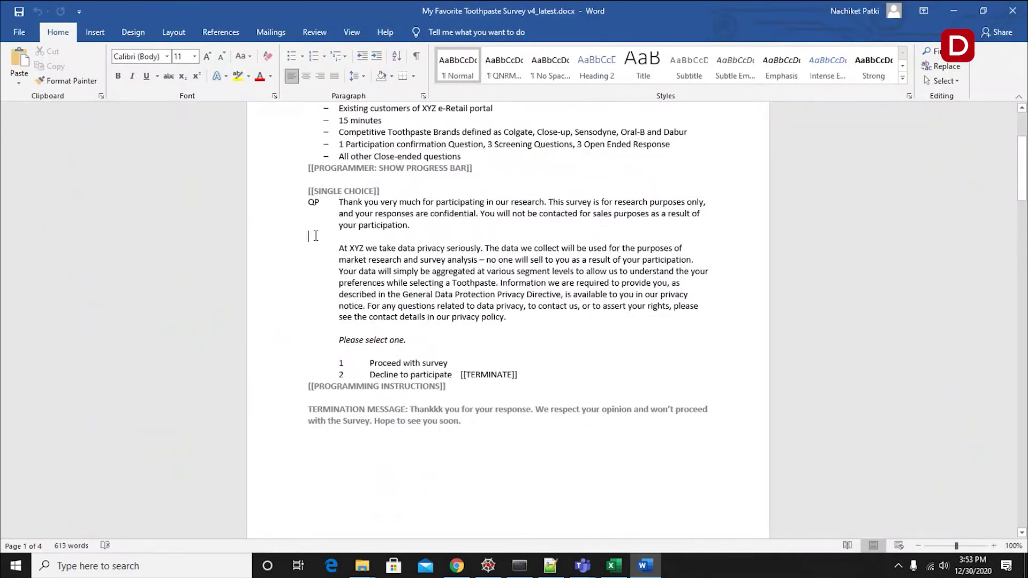
double_click(427, 410)
scroll(577, 321, "down", 15)
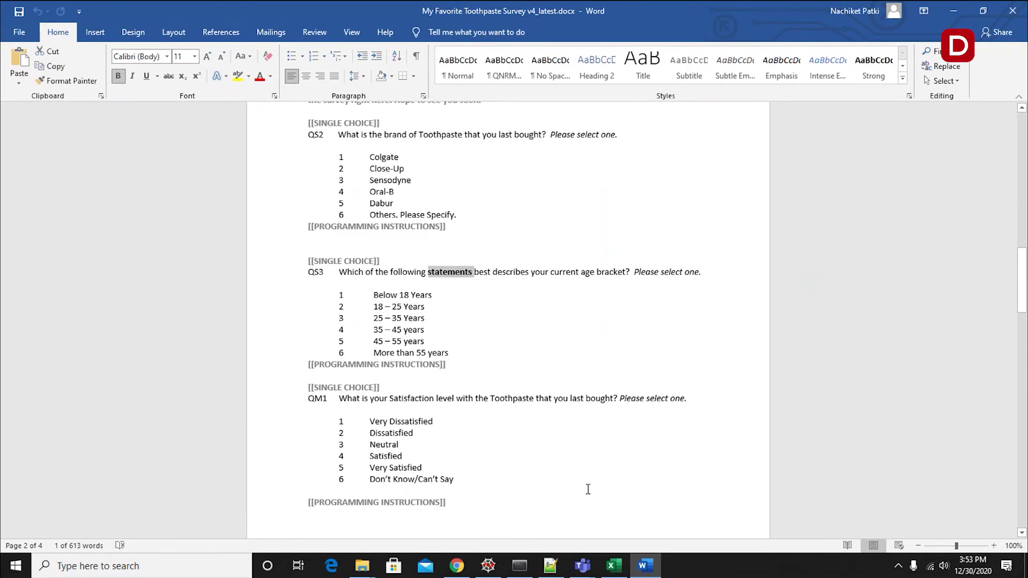
Step: Widen the report's Error_description column and compare QP's question text error with the inserted blank line in the questionnaire
left_click(614, 567)
left_click_drag(502, 240, 502, 279)
left_click_drag(565, 216, 565, 221)
left_click(407, 241)
left_click(646, 566)
scroll(578, 321, "up", 10)
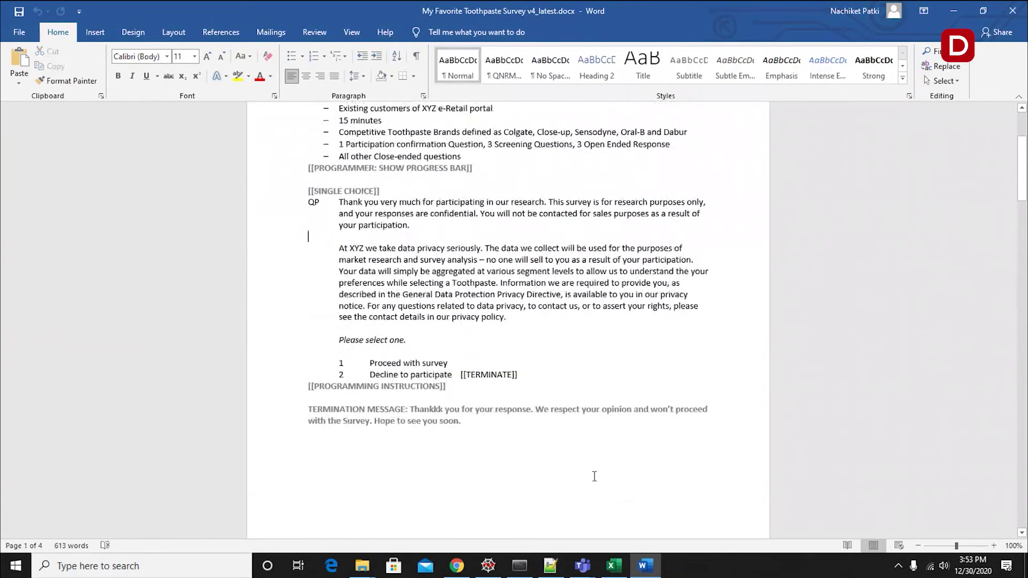
Step: Read the QP termination message and QS1 question ID errors in the report, and check QS1r in the questionnaire
left_click(614, 566)
left_click(535, 253)
left_click_drag(267, 116, 434, 117)
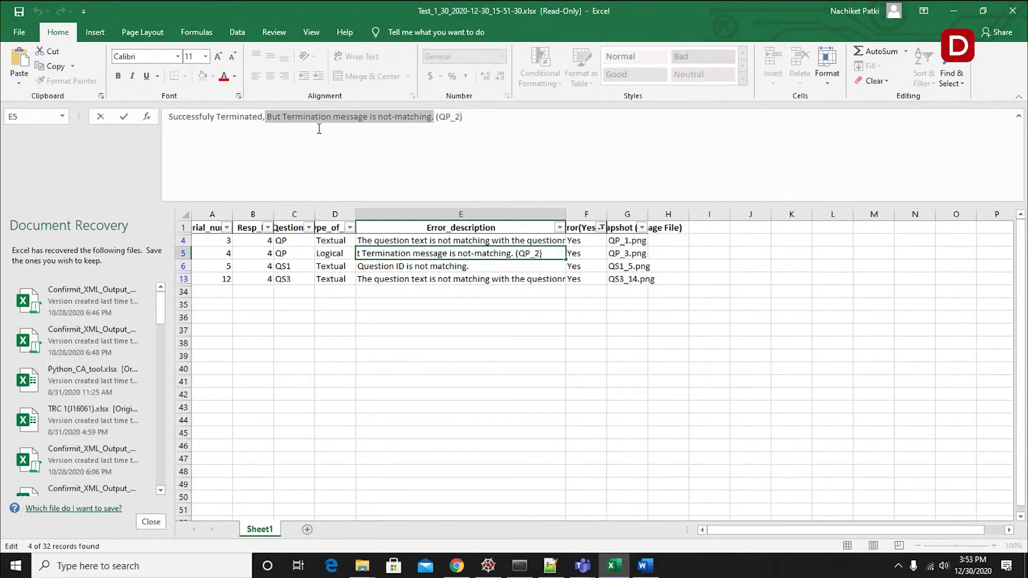
left_click(406, 267)
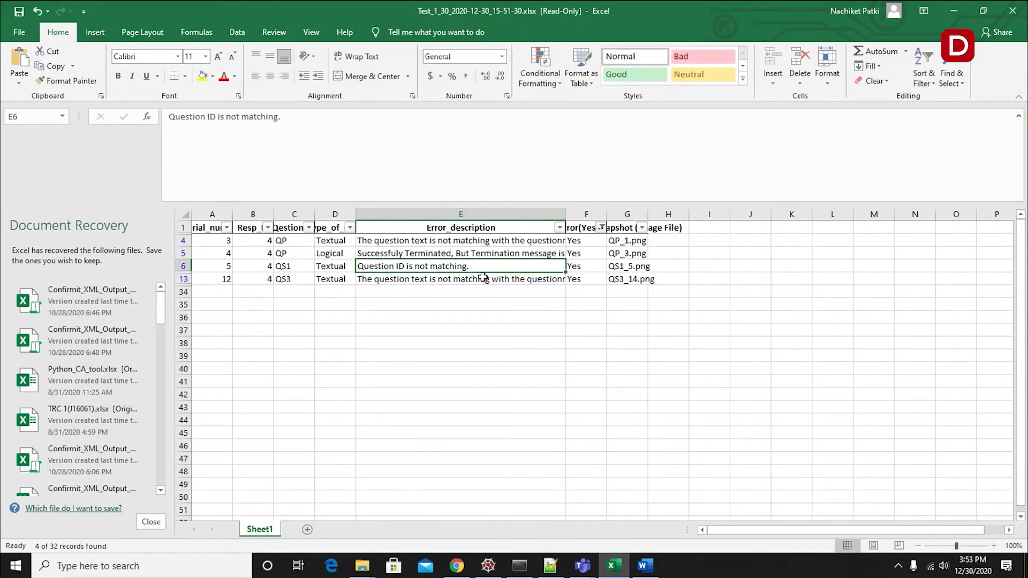
left_click(645, 566)
scroll(375, 258, "down", 11)
Step: Compare the report's QS3 question text error with the bold word "statements" in the questionnaire
key("alt+Tab")
left_click(310, 283)
left_click(375, 279)
key("alt+Tab")
double_click(448, 301)
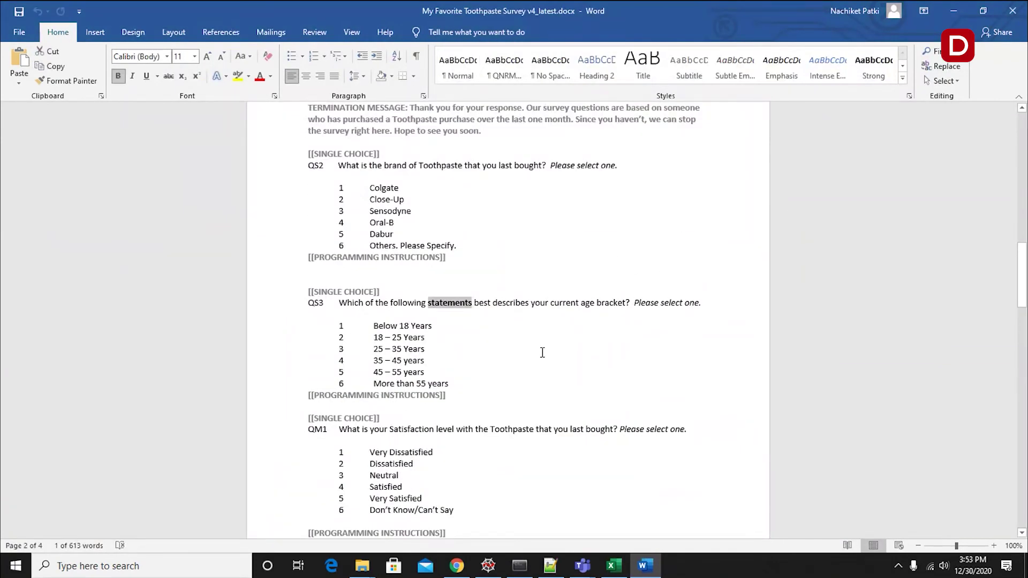
Step: Widen the report's Error_Snapshot column and view the QP_1.png snapshot from Resp ID 4.zip
key("alt+Tab")
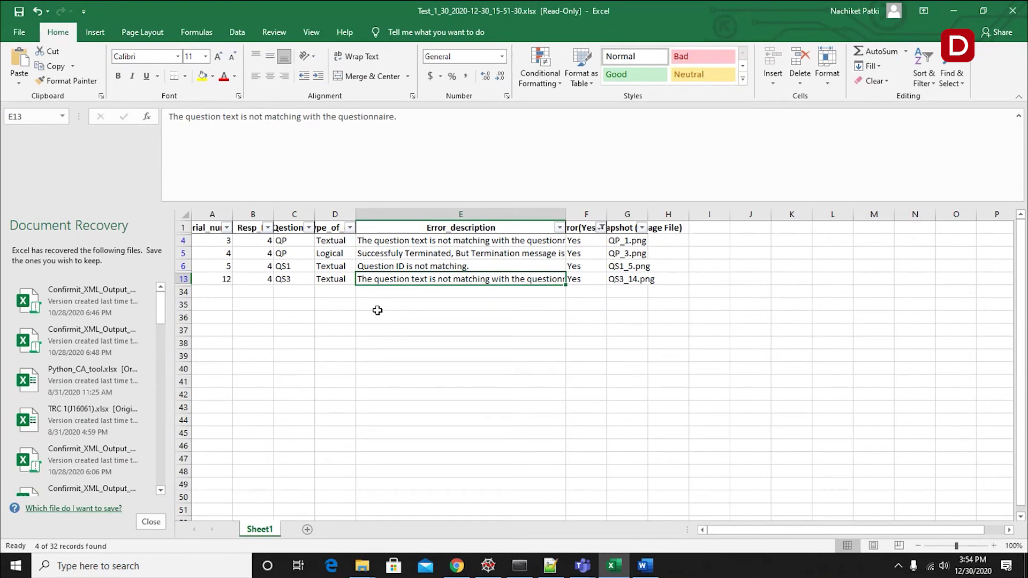
left_click(616, 240)
left_click_drag(649, 213, 692, 213)
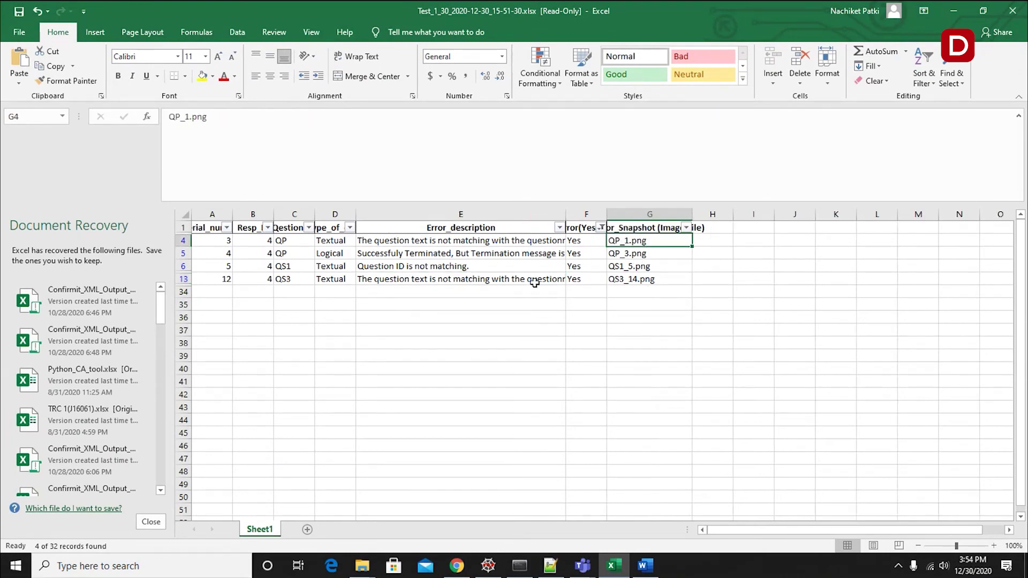
mouse_move(362, 566)
left_click(418, 471)
double_click(155, 316)
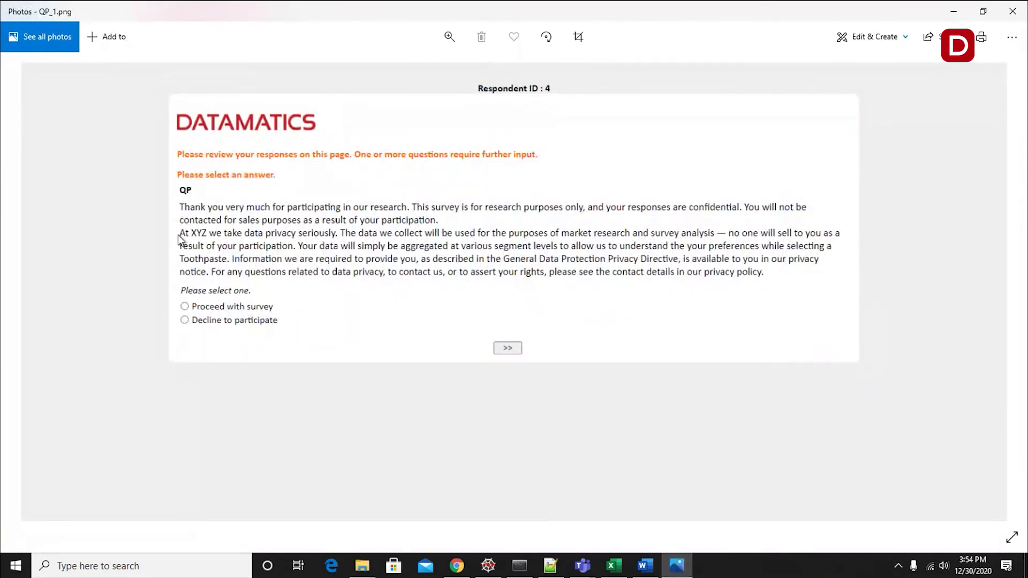
left_click(1012, 11)
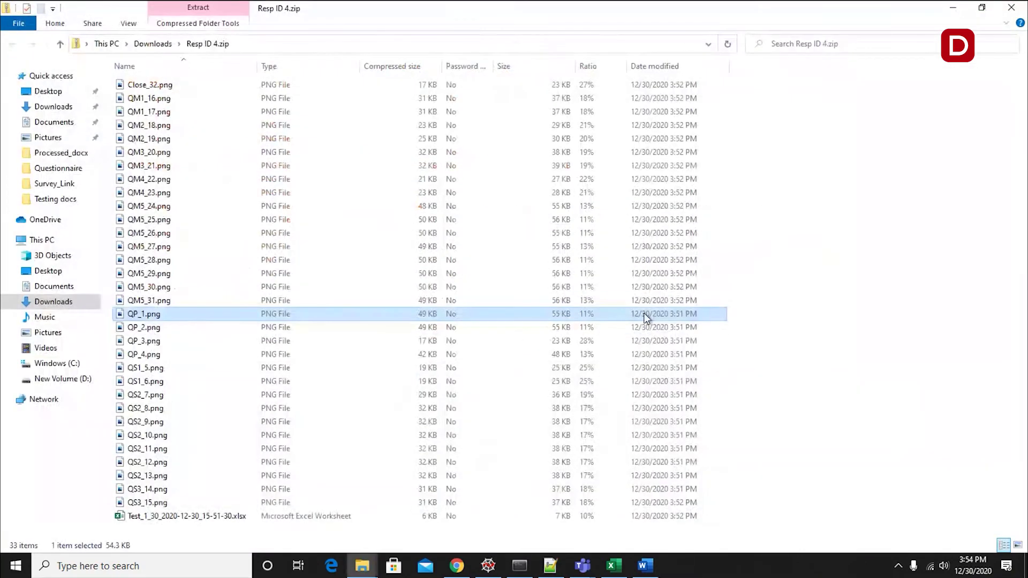
Step: View the QP_3.png snapshot listed in the report and compare its termination message with "Thankkk" in the questionnaire
left_click(139, 327)
left_click(613, 566)
left_click(634, 256)
mouse_move(362, 566)
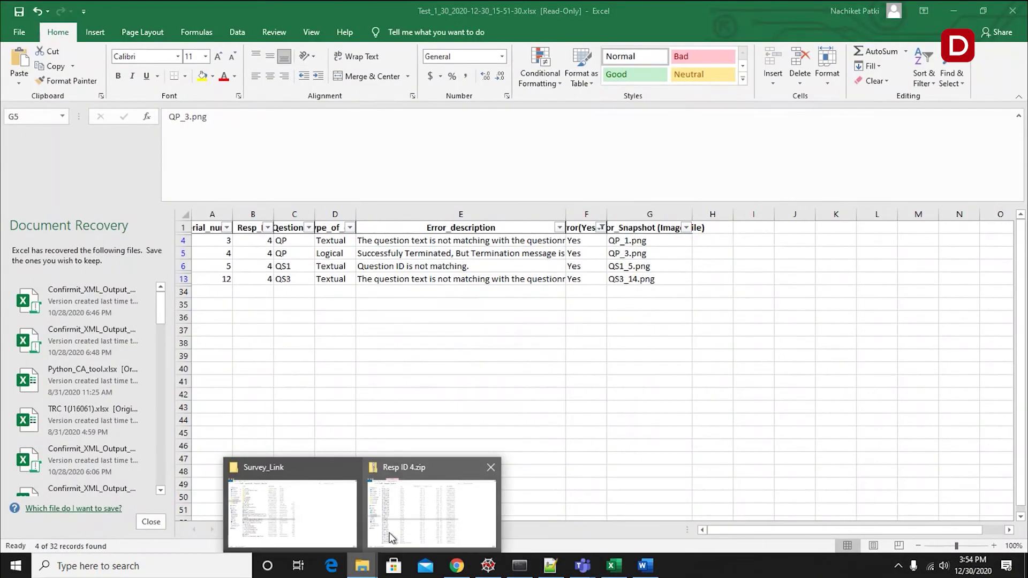
left_click(402, 513)
double_click(142, 341)
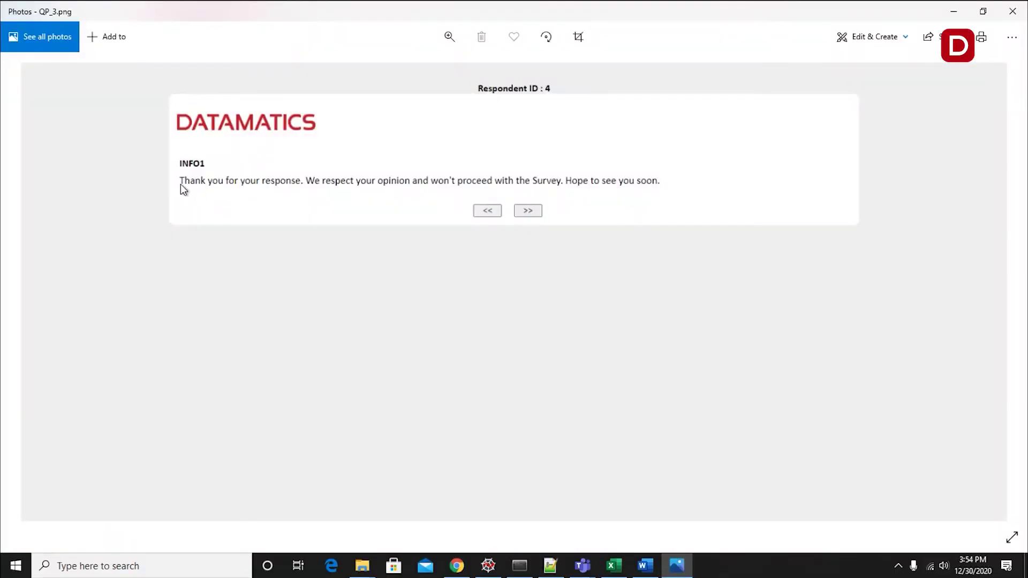
left_click(646, 566)
scroll(397, 268, "up", 5)
double_click(400, 255)
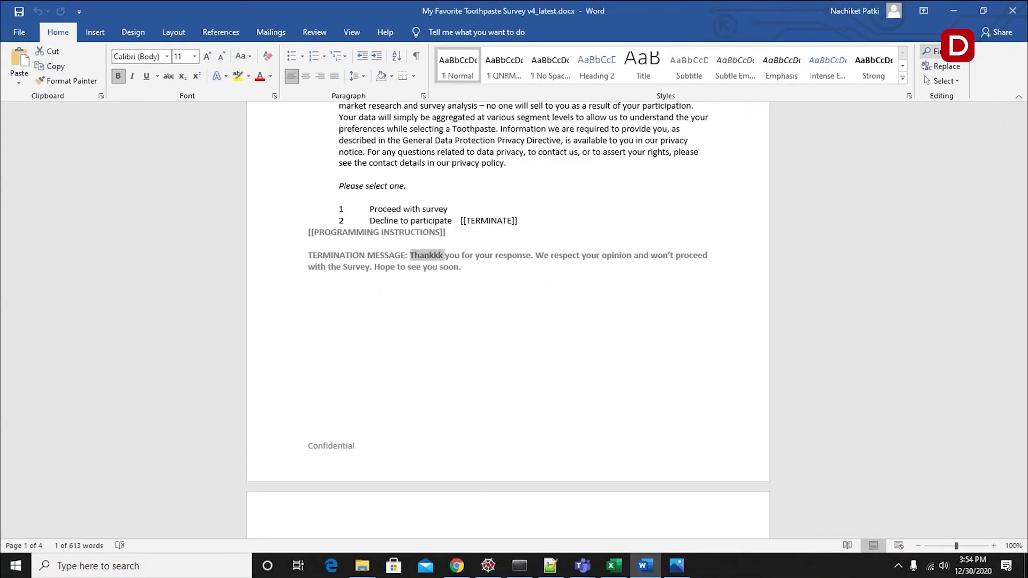
key("alt+Tab")
left_click(1013, 11)
Step: View the QS1_5.png snapshot for the report's question ID error and close it
left_click(614, 566)
key("Down")
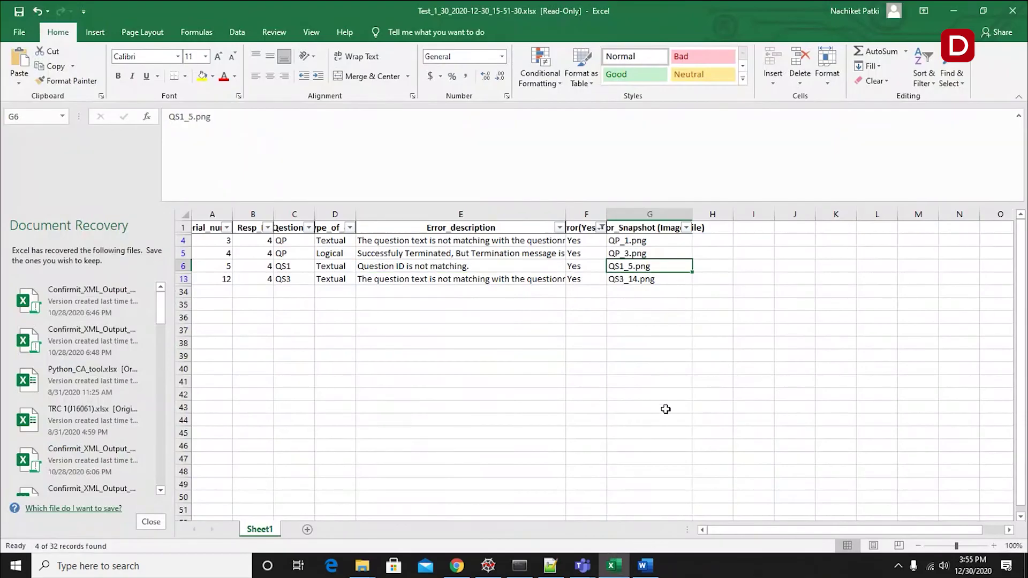
mouse_move(362, 566)
left_click(418, 513)
double_click(153, 366)
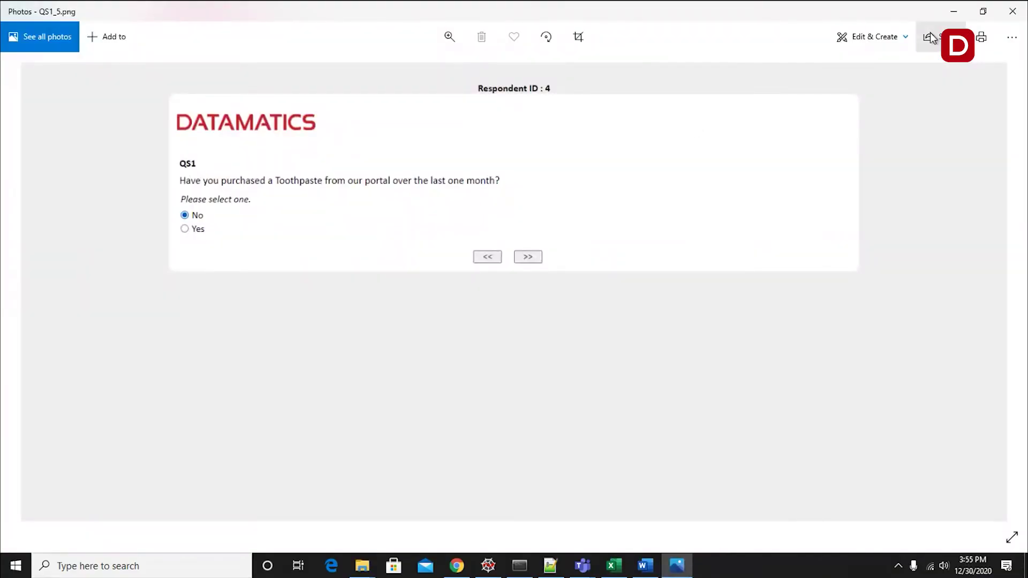
left_click(1013, 11)
Step: View the QS3_14.png snapshot from Resp ID 4.zip for the report's QS3 question text error
left_click(614, 566)
mouse_move(362, 566)
left_click(394, 507)
double_click(155, 489)
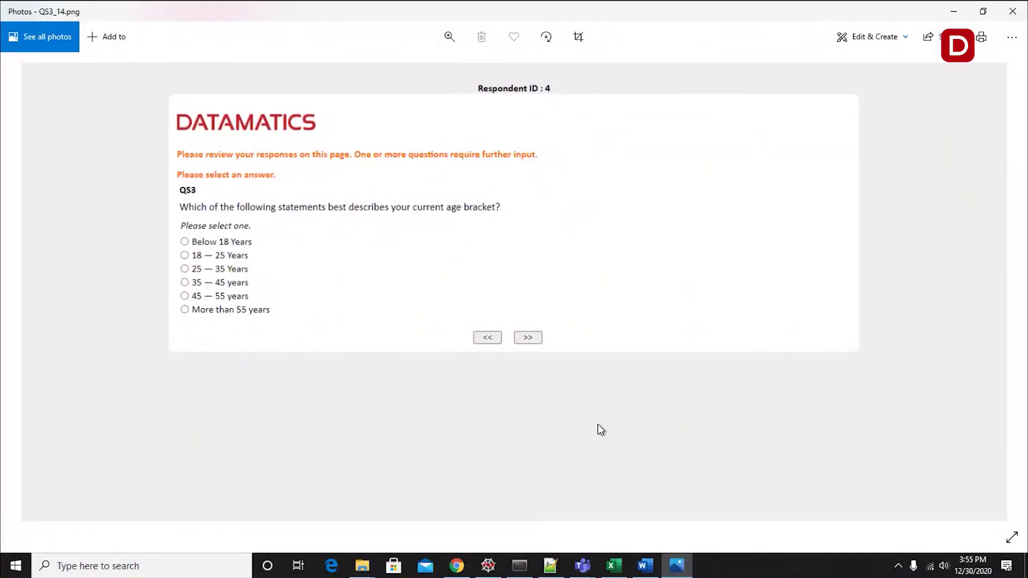
Step: Close the QS3_14.png snapshot and correct "Thankkk" to "Thank" in the QP termination message of the questionnaire document
left_click(1013, 11)
left_click(613, 566)
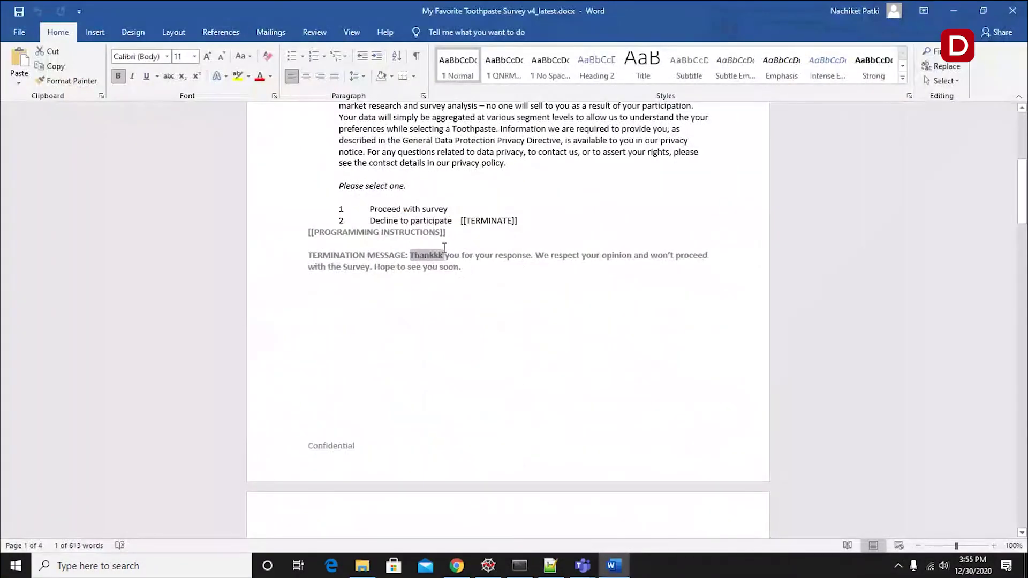
key("BackSpace")
key("BackSpace")
scroll(347, 240, "up", 3)
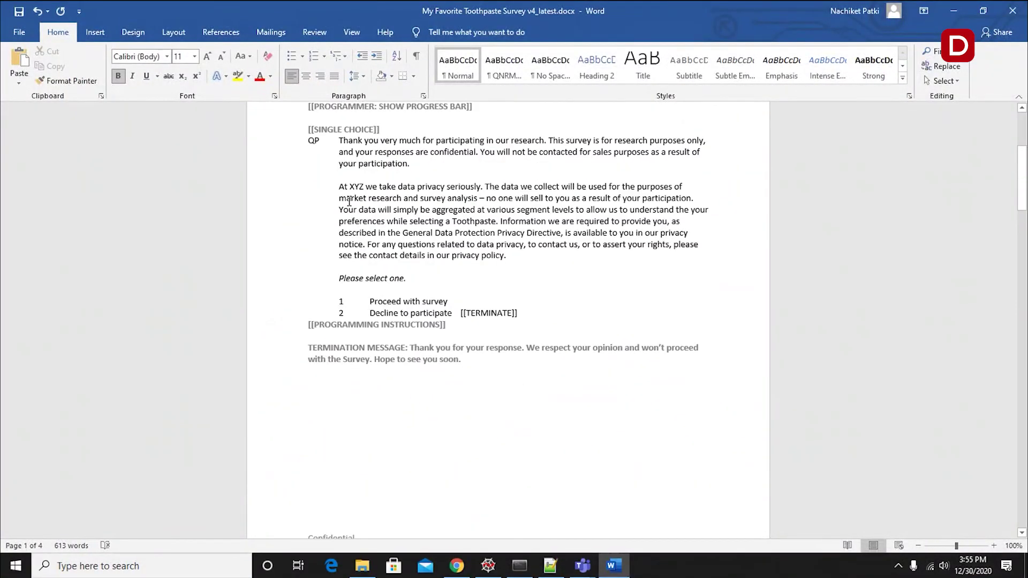
Step: Remove the bold formatting from the word "statements" in the QS3 question text
scroll(415, 408, "down", 15)
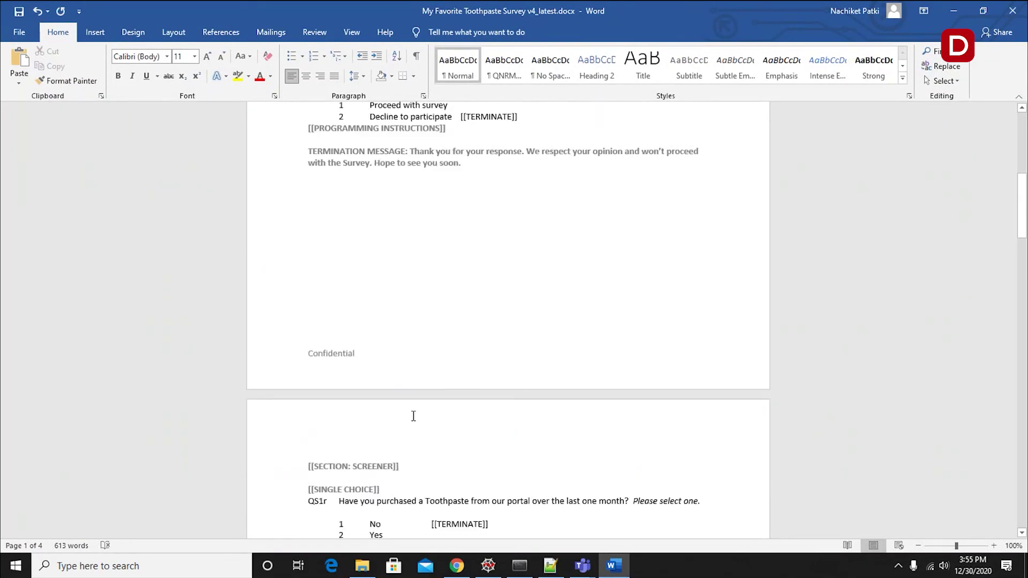
scroll(355, 226, "down", 4)
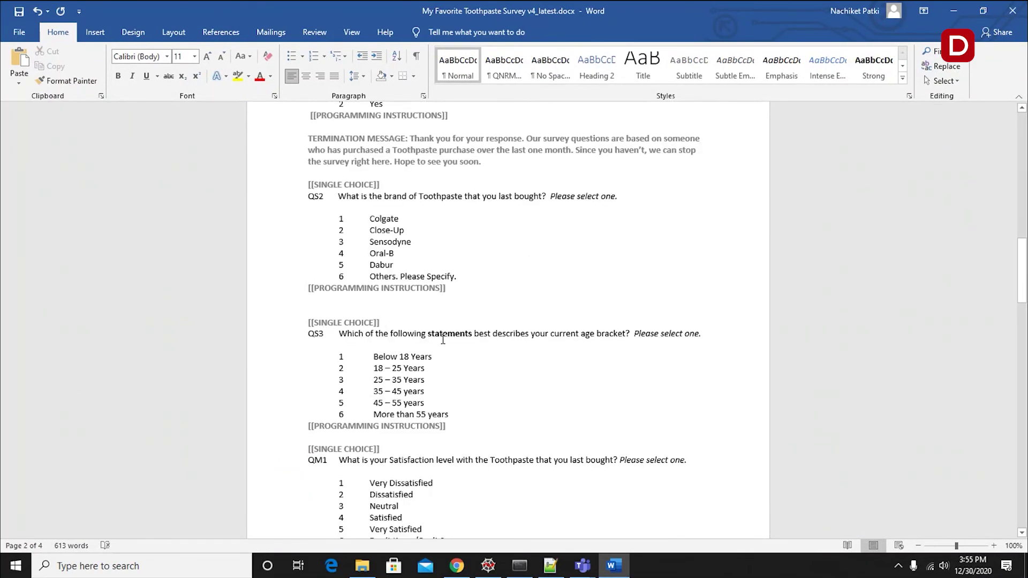
double_click(444, 334)
key("ctrl+b")
left_click(523, 355)
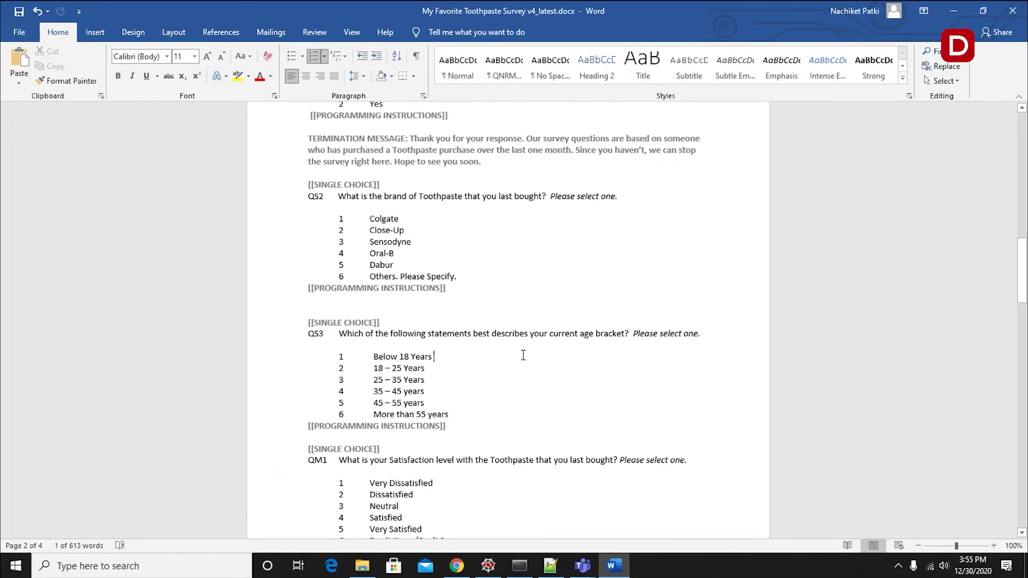
scroll(331, 196, "up", 15)
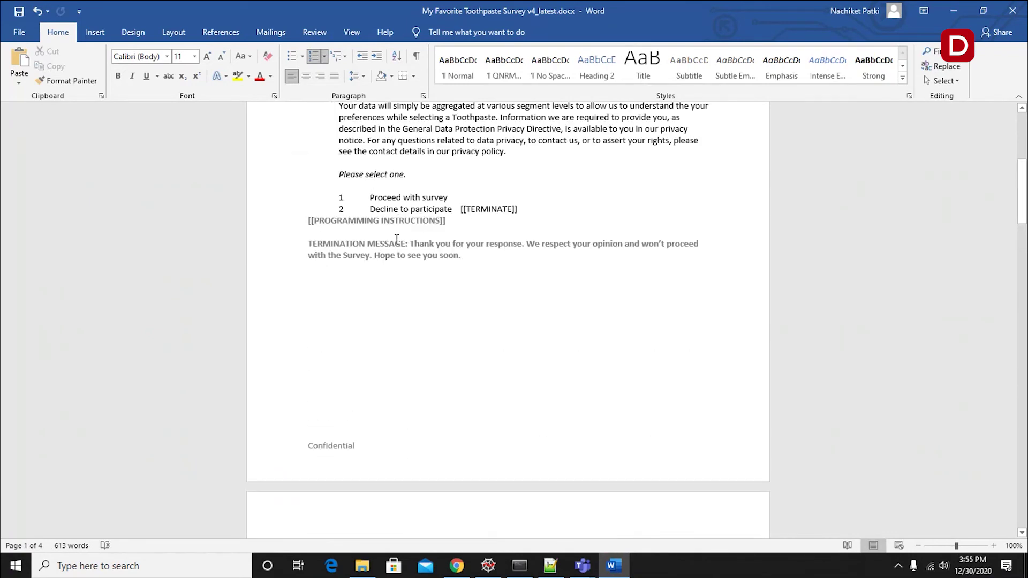
scroll(430, 240, "up", 3)
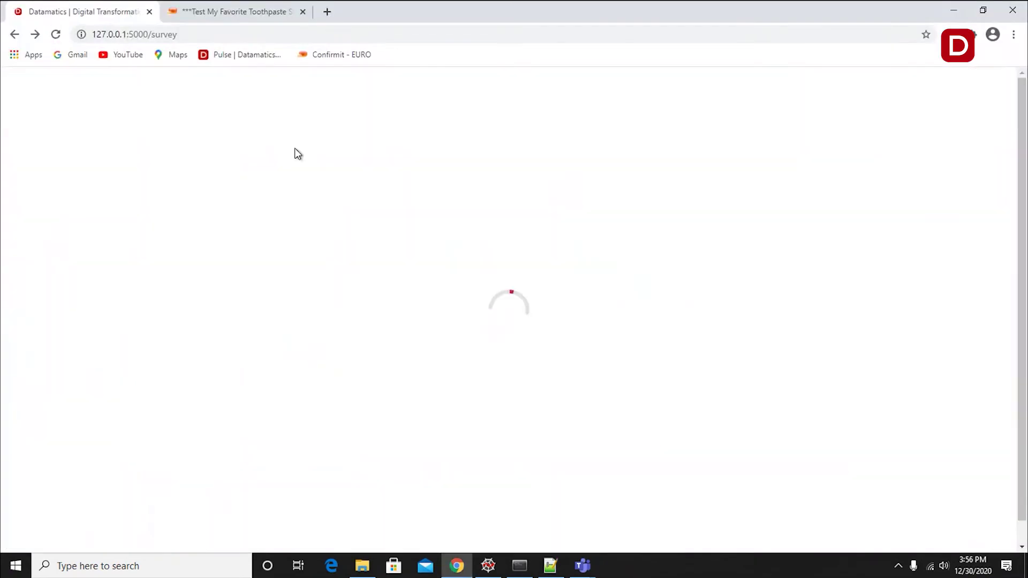
Step: Enter Test_2_30 as the project ID in the Link Testing form and select the corrected questionnaire file
left_click(391, 249)
type("Test_2_30")
left_click(636, 307)
double_click(516, 341)
Step: Copy the Confirmit survey's address into the Link Testing form's link and submit the test
left_click(246, 21)
key("ctrl+c")
left_click(80, 12)
left_click(509, 355)
key("ctrl+v")
left_click(522, 405)
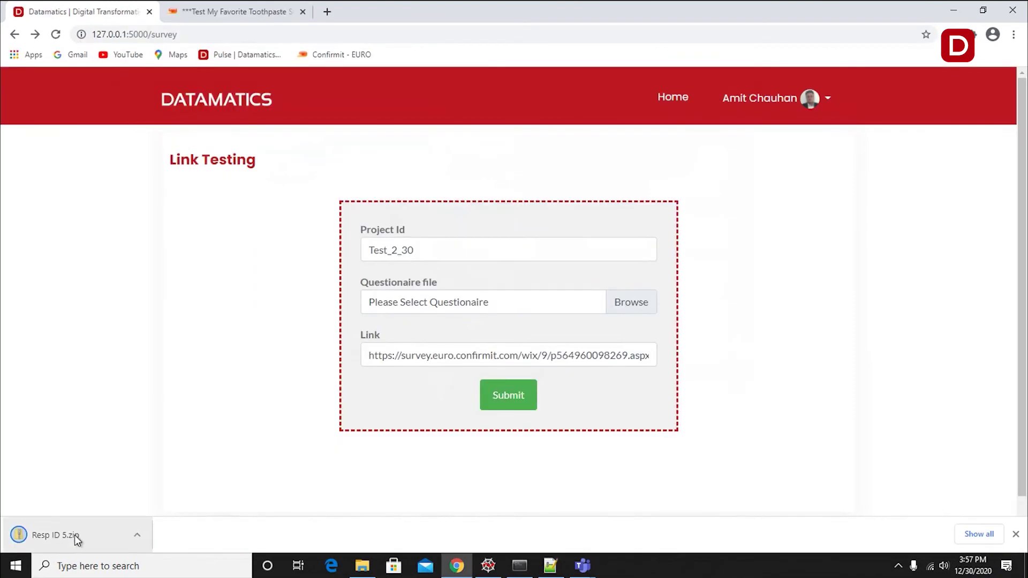
Step: Open the downloaded Resp ID 5.zip and its report Test_2_30_2020-12-30_15-56-19.xlsx
left_click(75, 537)
double_click(188, 475)
left_click(157, 523)
left_click(326, 200)
Step: Add filters to the report's header row and check which values the Error(Yes/No) column contains
key("ctrl+a")
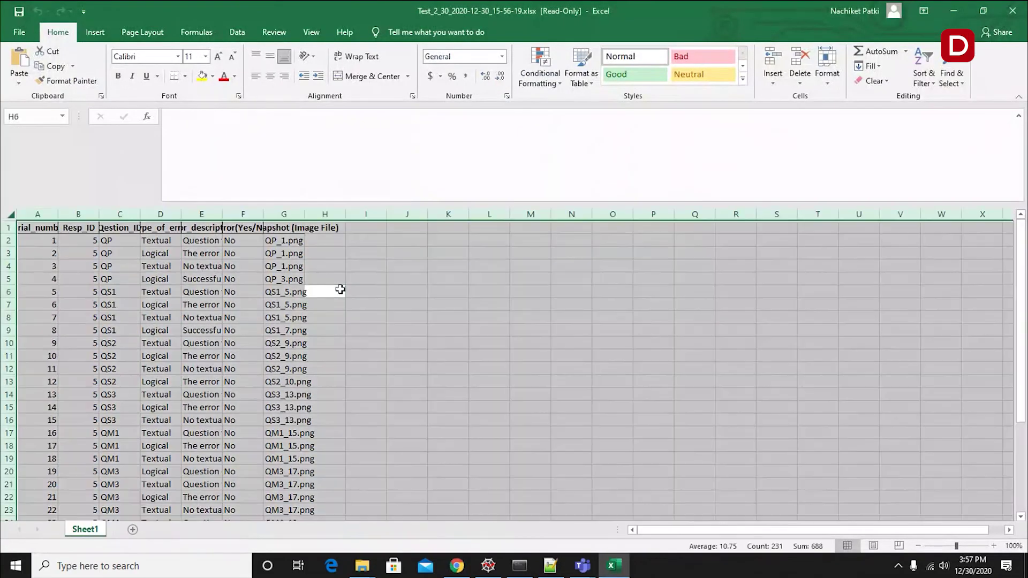
left_click(259, 227)
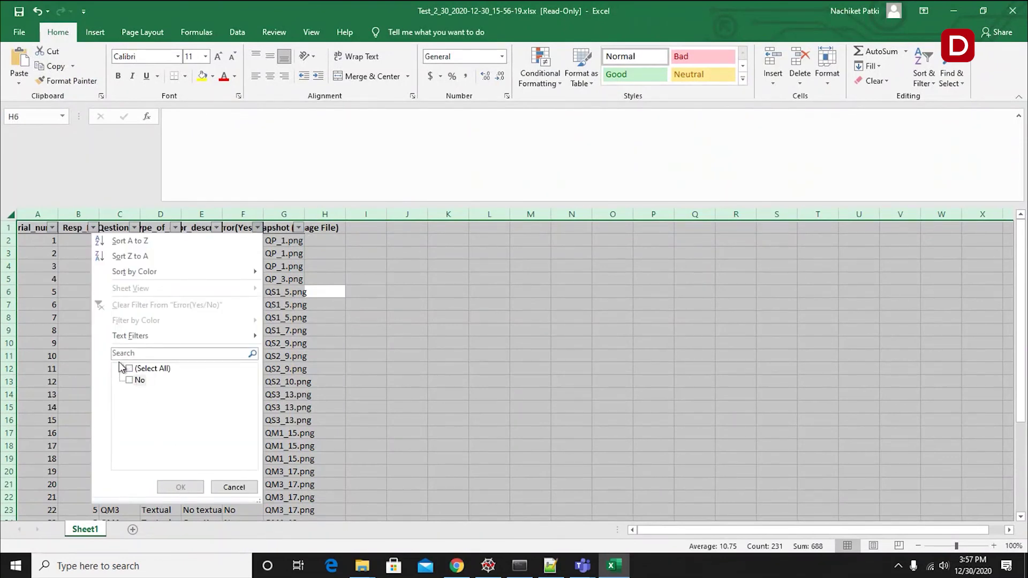
left_click(181, 486)
left_click(246, 292)
scroll(242, 402, "down", 6)
scroll(242, 401, "up", 6)
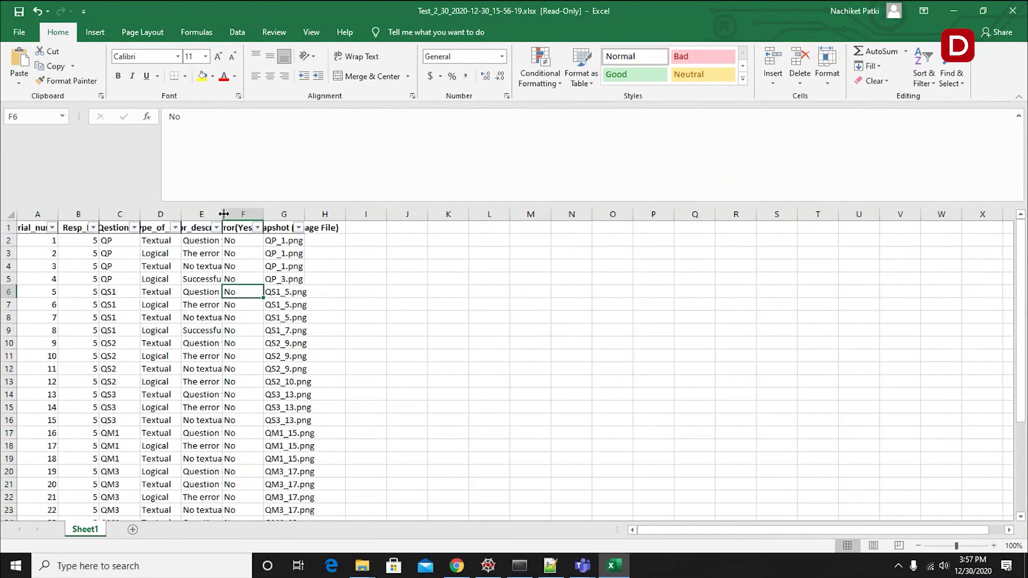
Step: Widen the Error_description and Error_Snapshot columns and left-align the report's header row
left_click_drag(222, 215, 310, 214)
left_click(331, 214)
left_click(340, 357)
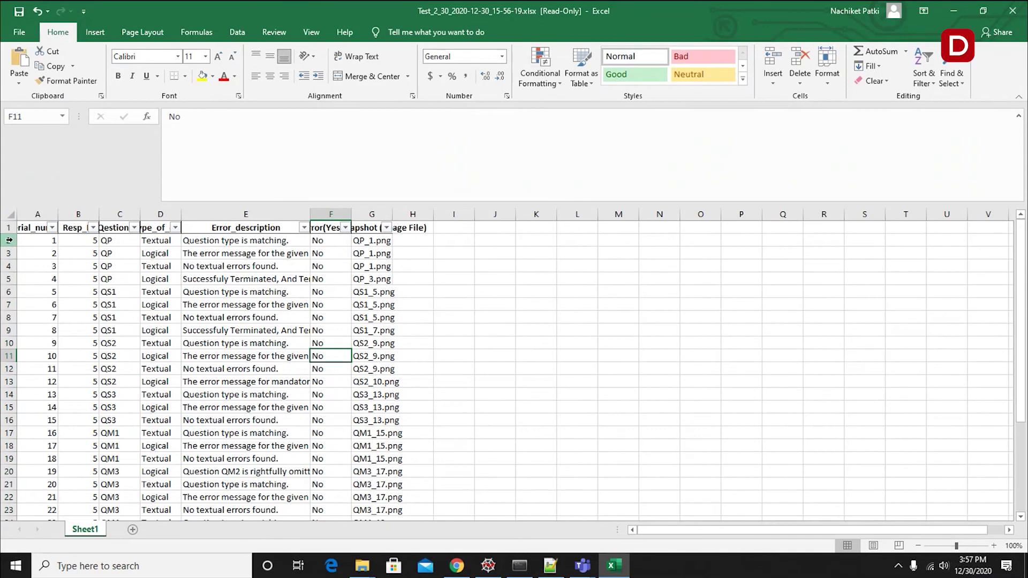
left_click(8, 227)
left_click(256, 76)
left_click_drag(392, 214, 432, 214)
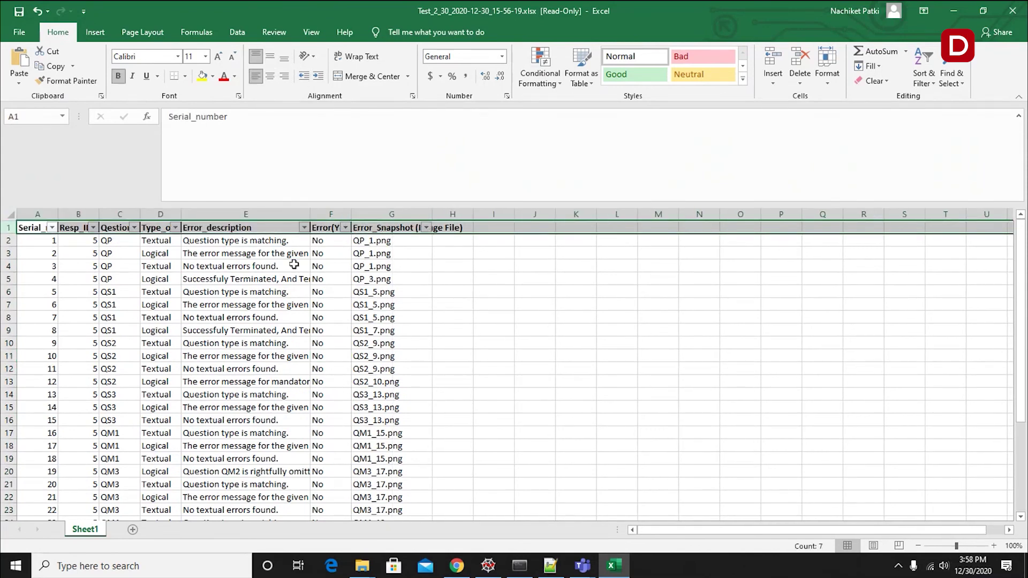
Step: Review the full error descriptions of several report rows, including those for QP, QS1 and QM3
left_click(246, 317)
left_click(246, 279)
left_click(246, 472)
scroll(300, 391, "down", 4)
left_click(246, 459)
scroll(271, 460, "up", 4)
left_click(246, 305)
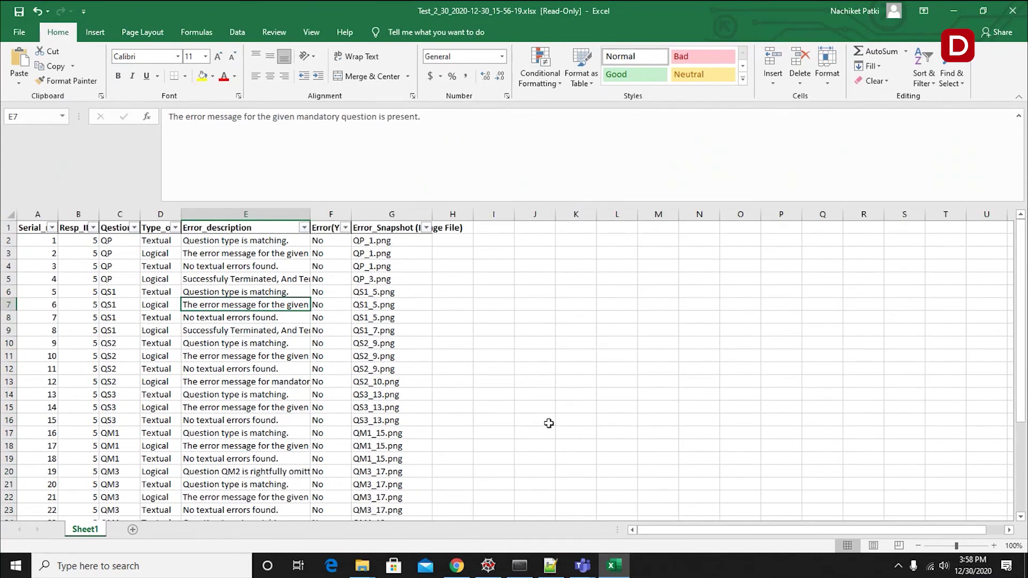
left_click(1000, 10)
left_click(519, 303)
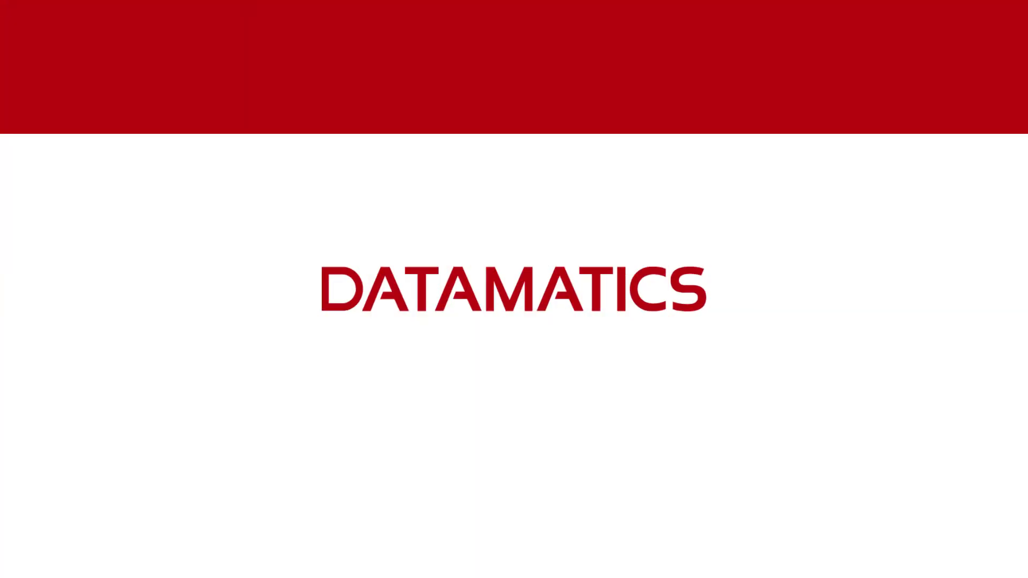